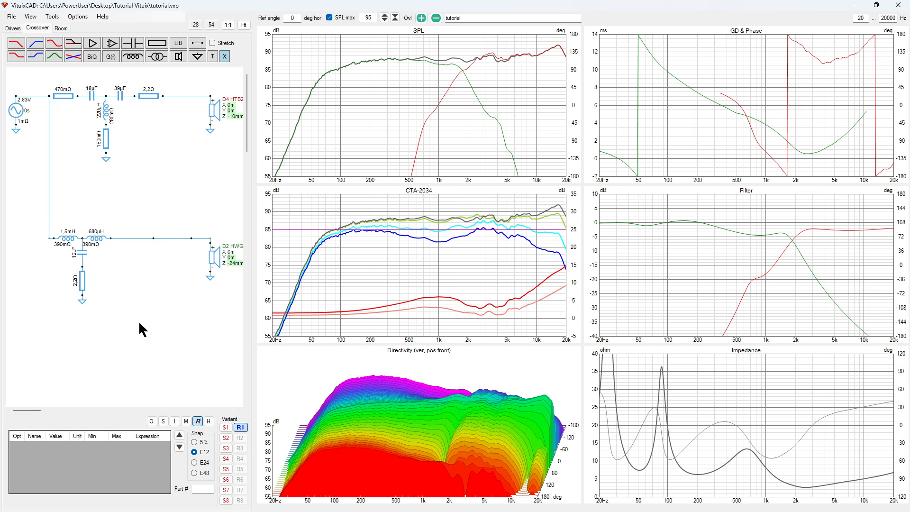
click(140, 323)
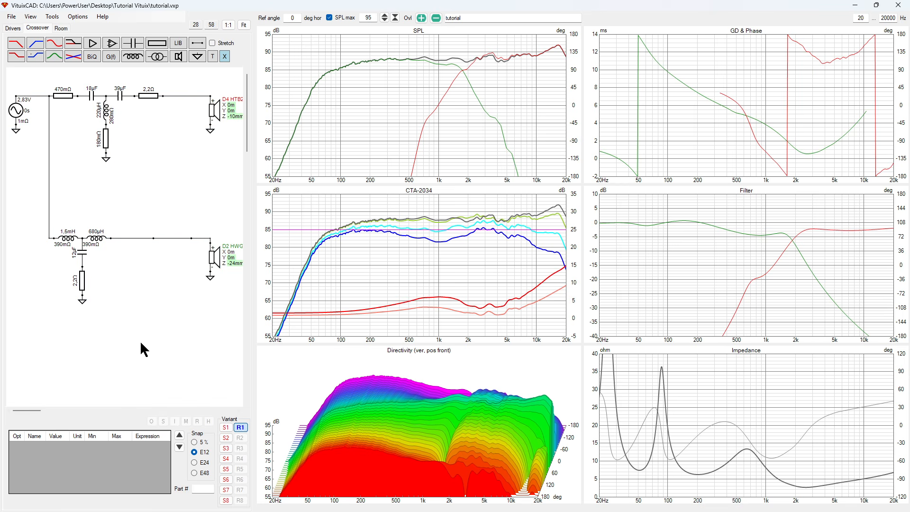
click(54, 19)
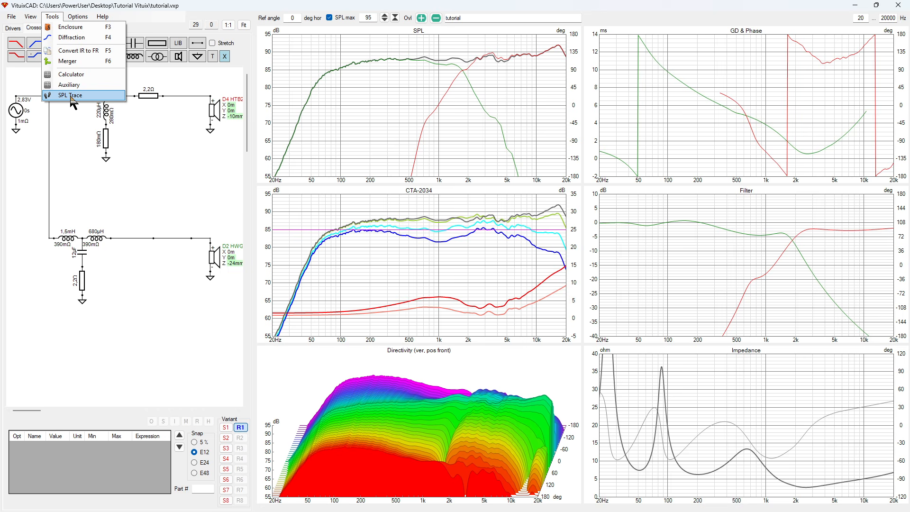
click(126, 345)
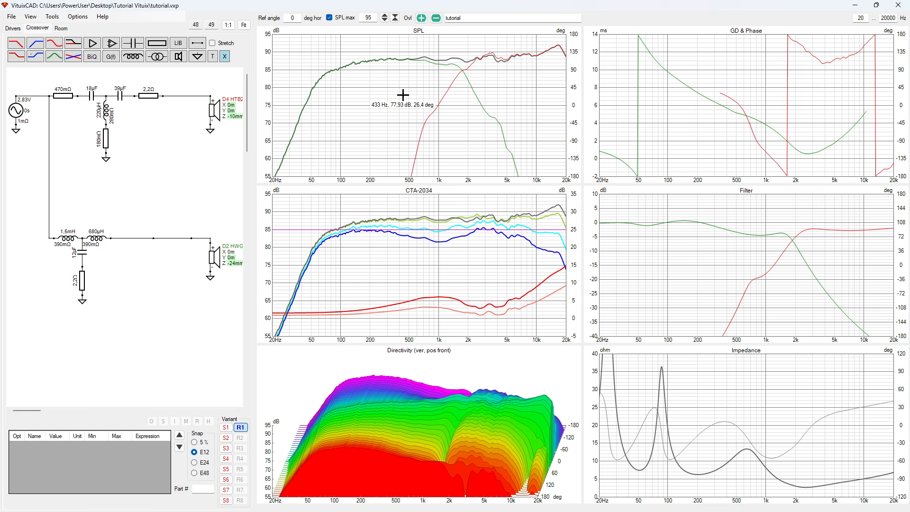
- Examine the Impedance chart enlarged with its scale extended to 80 ohm, then the Filter chart's curves
double_click(708, 420)
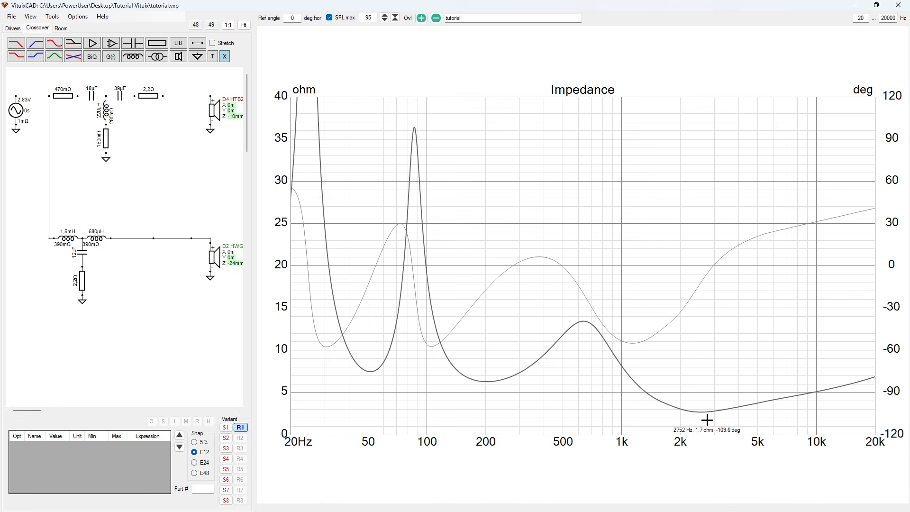
scroll(580, 204, up, 1)
scroll(579, 204, down, 5)
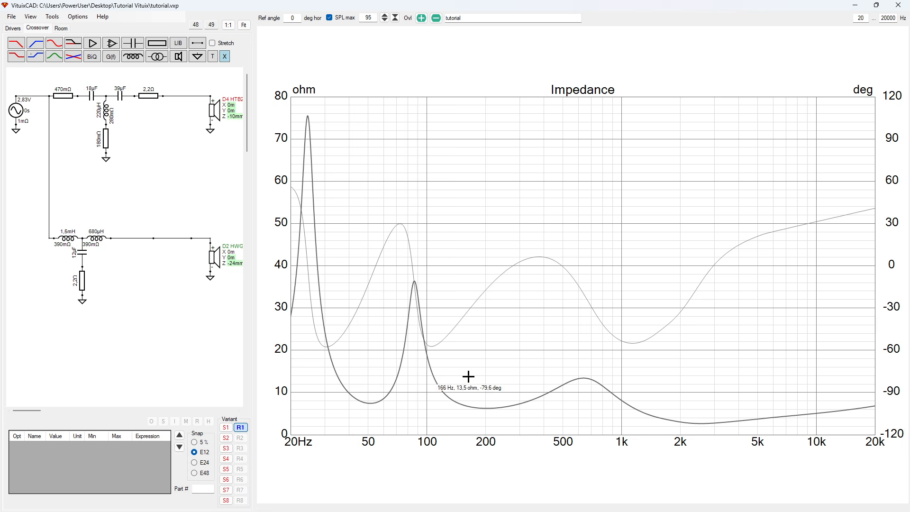
mouse_move(396, 236)
mouse_move(415, 300)
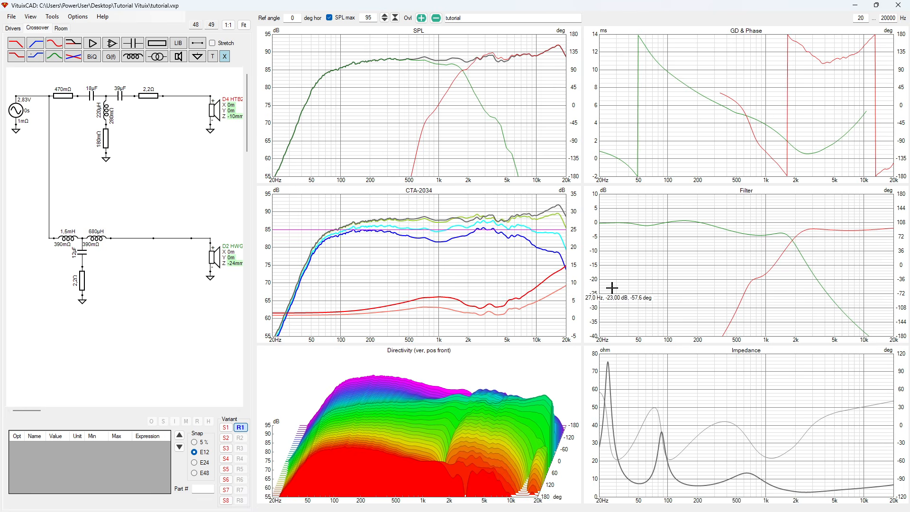
double_click(623, 292)
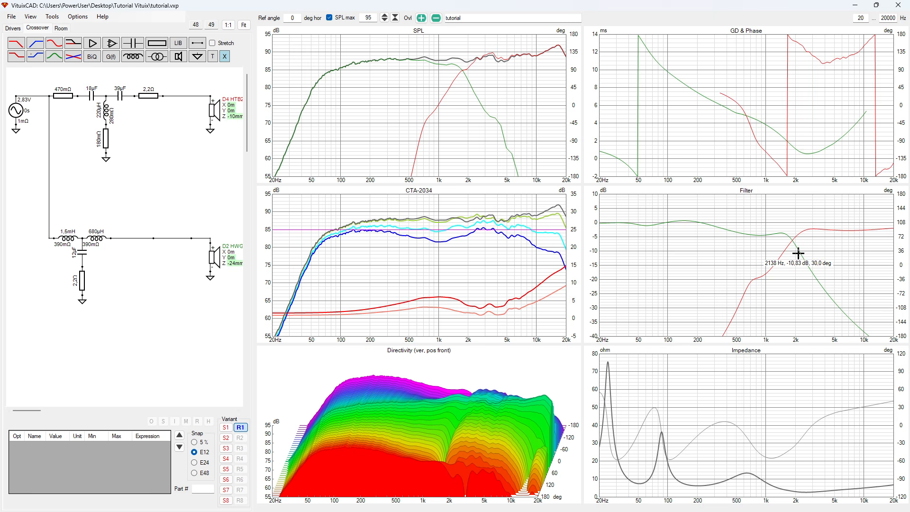
click(779, 259)
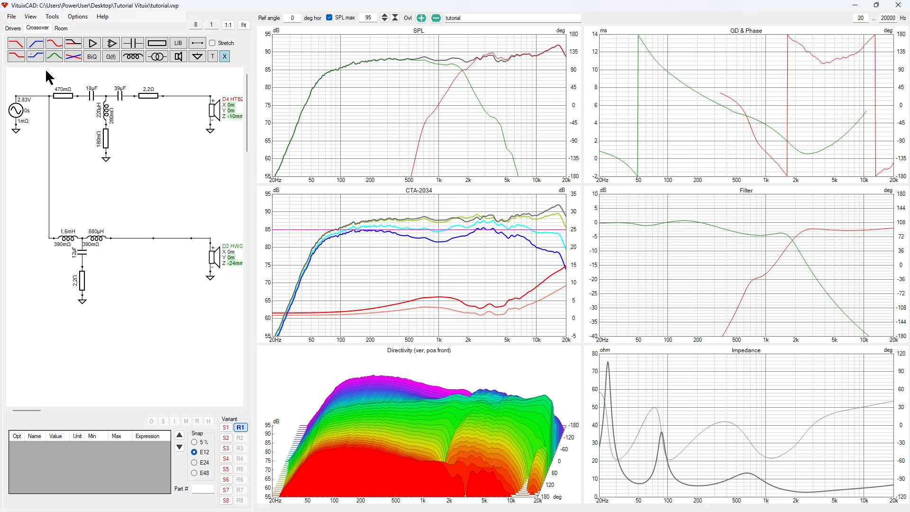
- Open the SPL Trace tool and move its window slightly lower over the crossover schematic
click(52, 17)
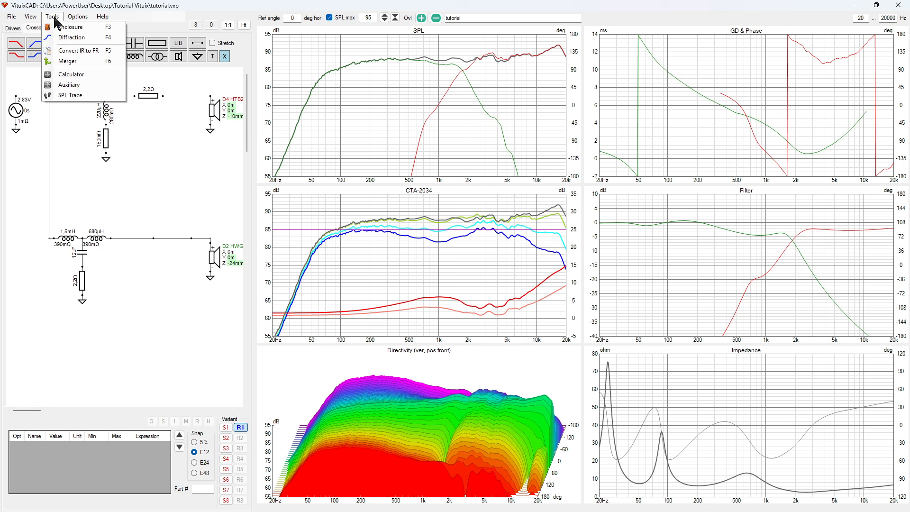
click(70, 97)
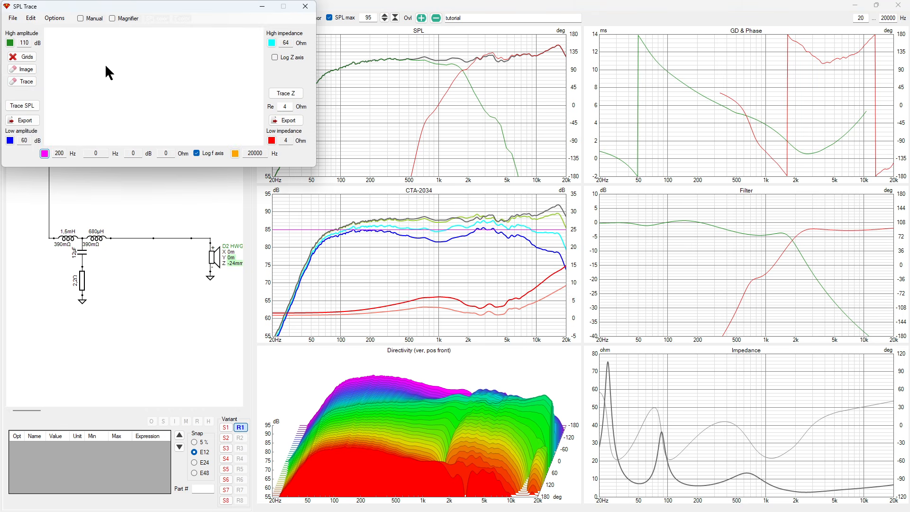
drag(168, 9, 179, 63)
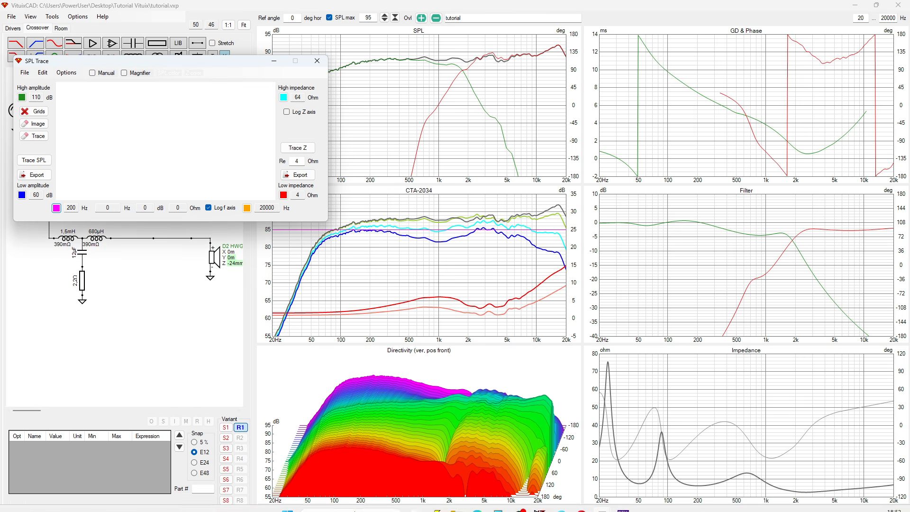
- Switch to Opera and copy the enlarged dBSPL frequency response graph from the Ciare HTB260 tweeter page
mouse_move(355, 511)
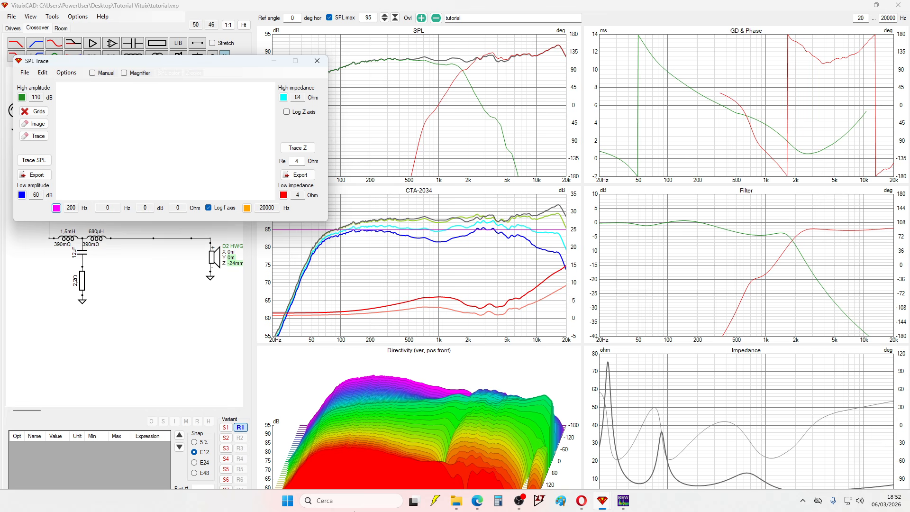
click(581, 502)
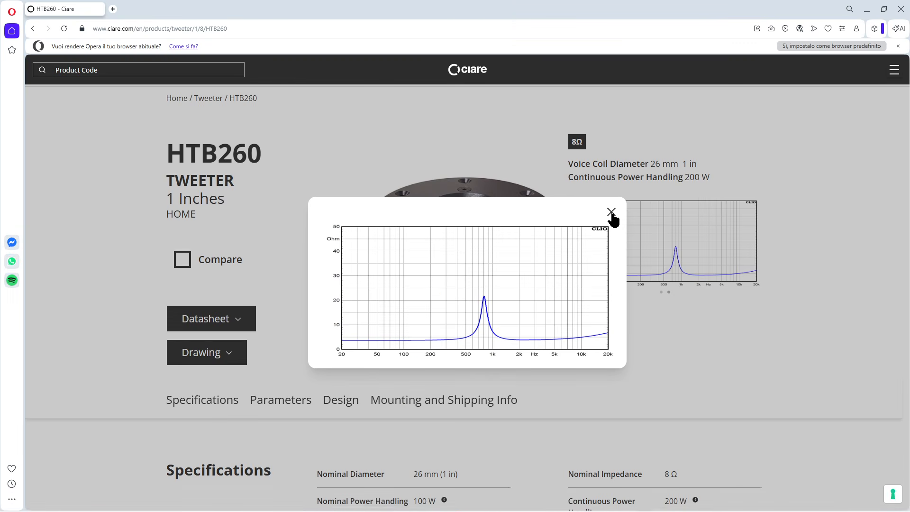
click(612, 212)
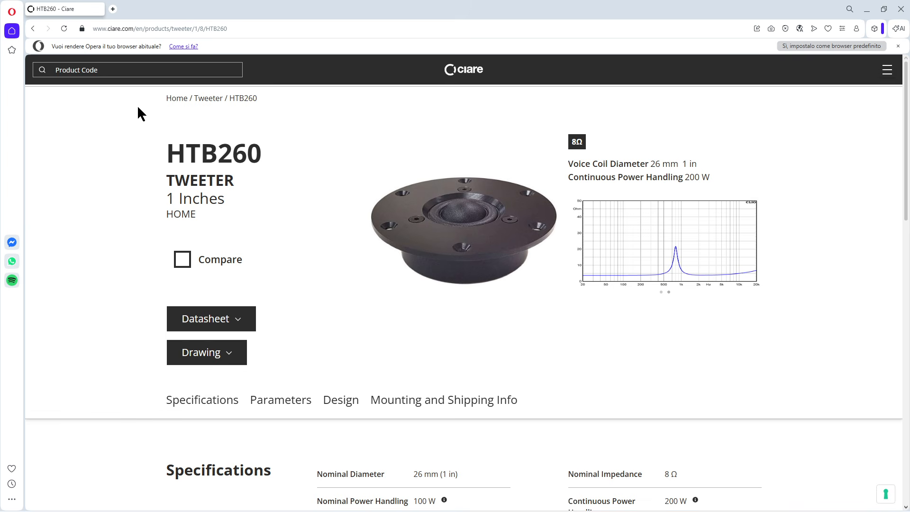
drag(168, 149, 269, 162)
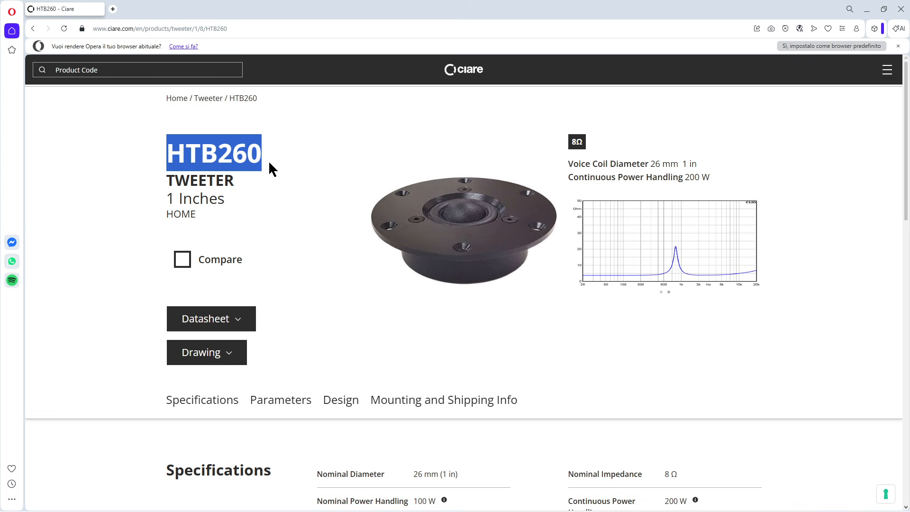
click(615, 332)
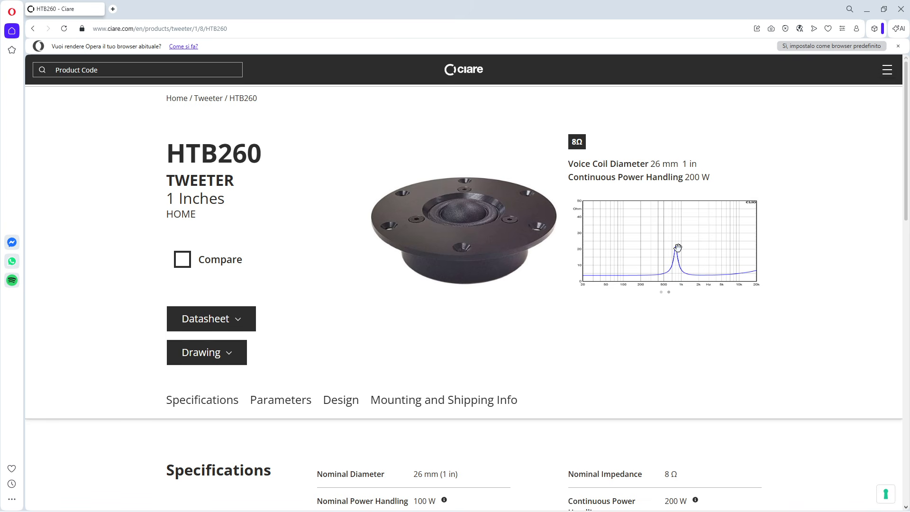
click(661, 293)
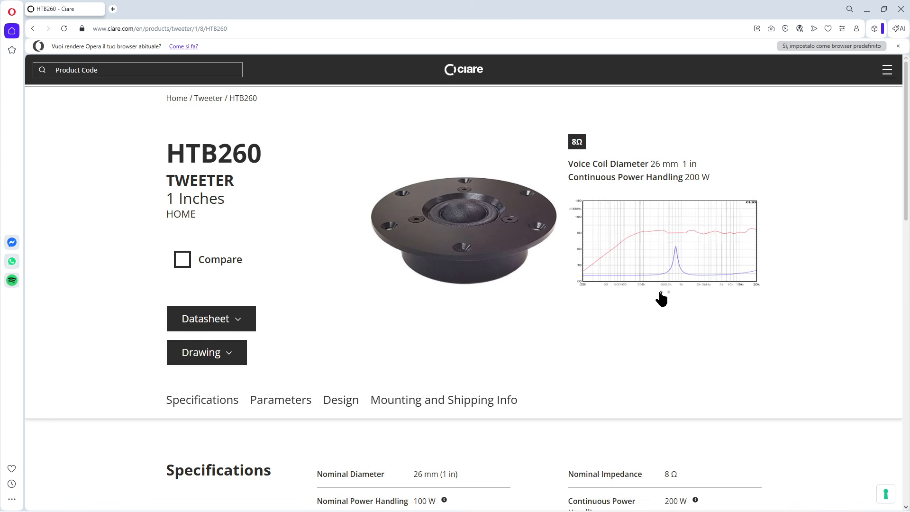
click(670, 253)
right_click(518, 260)
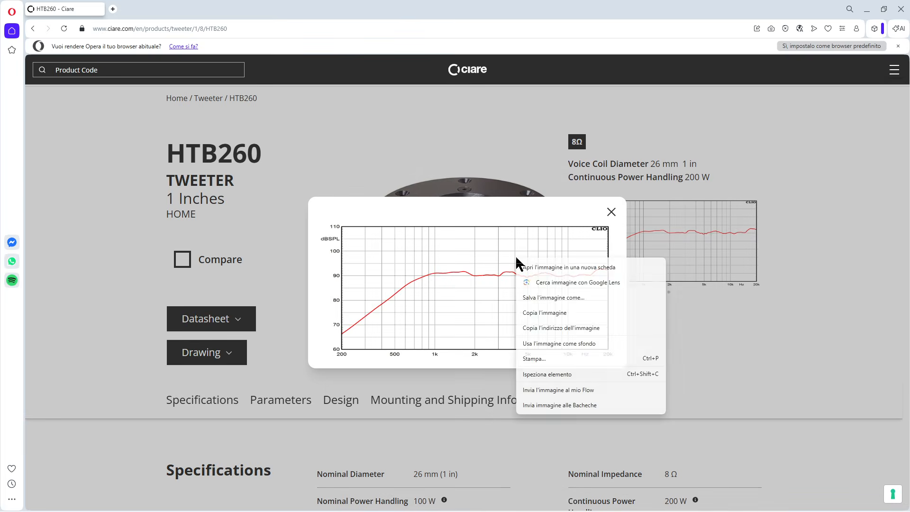
click(543, 314)
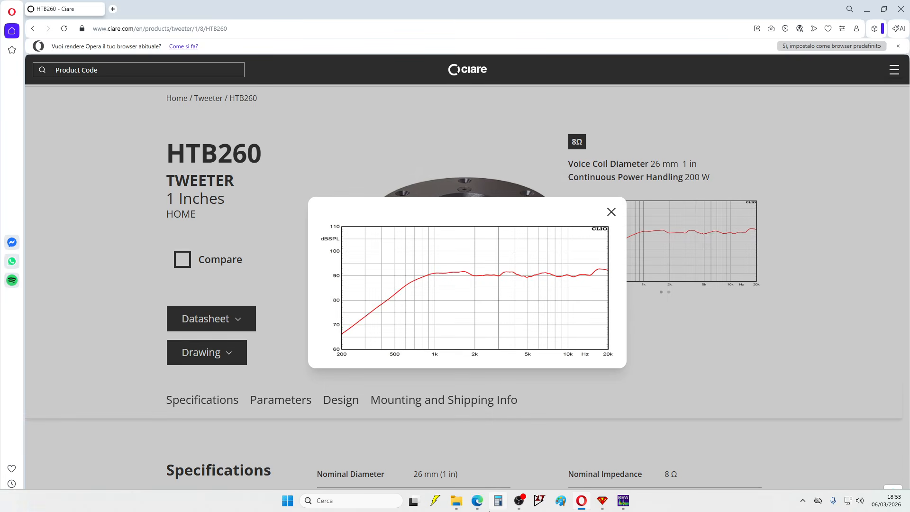
- Switch to Paint and paste the copied frequency response graph, viewing the whole image at 80%
click(560, 501)
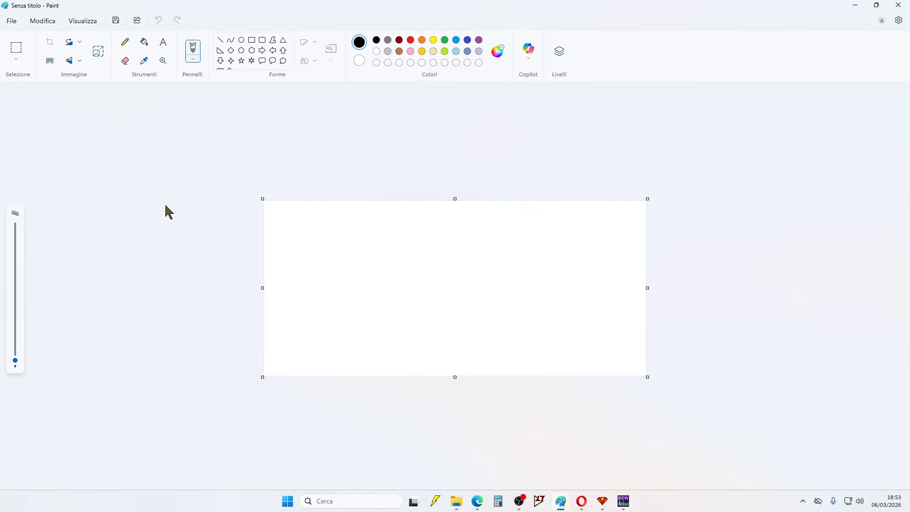
click(39, 22)
click(52, 70)
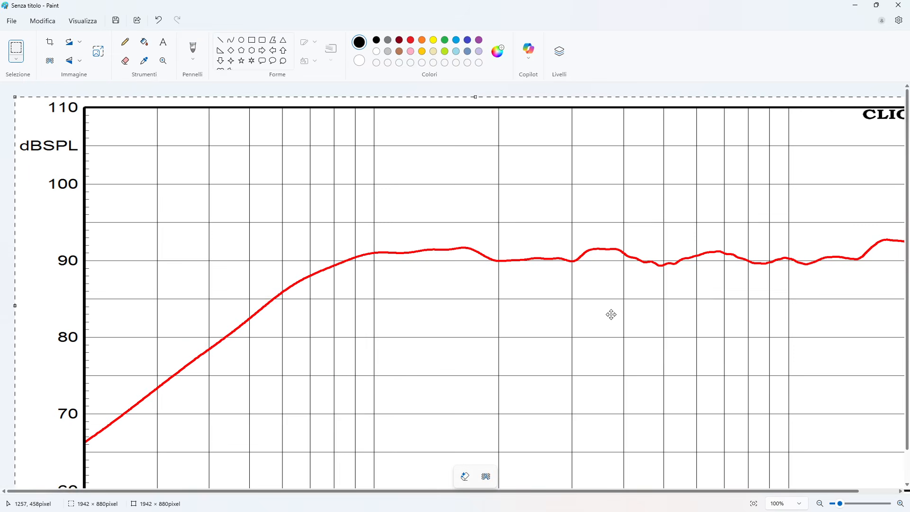
click(820, 503)
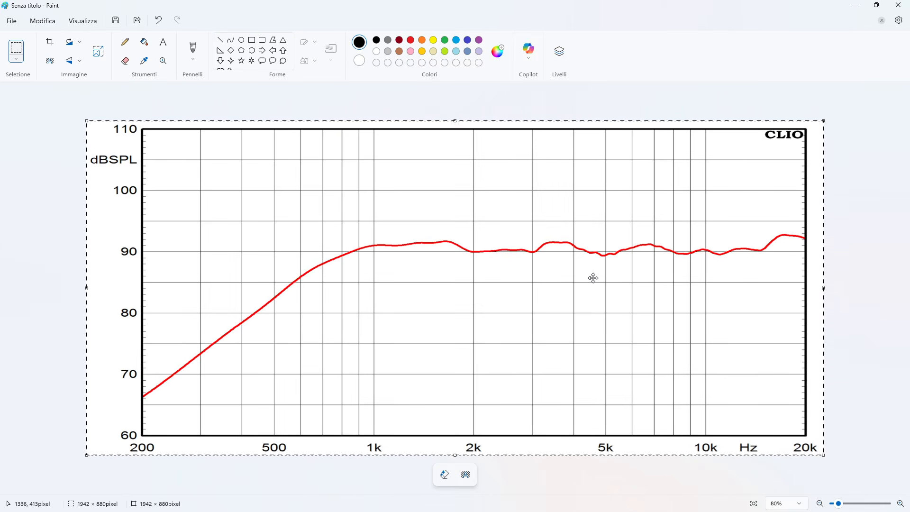
- Save the frequency response graph as a JPEG named HTB260 RF in the Curve di risposta folder
click(12, 21)
mouse_move(50, 118)
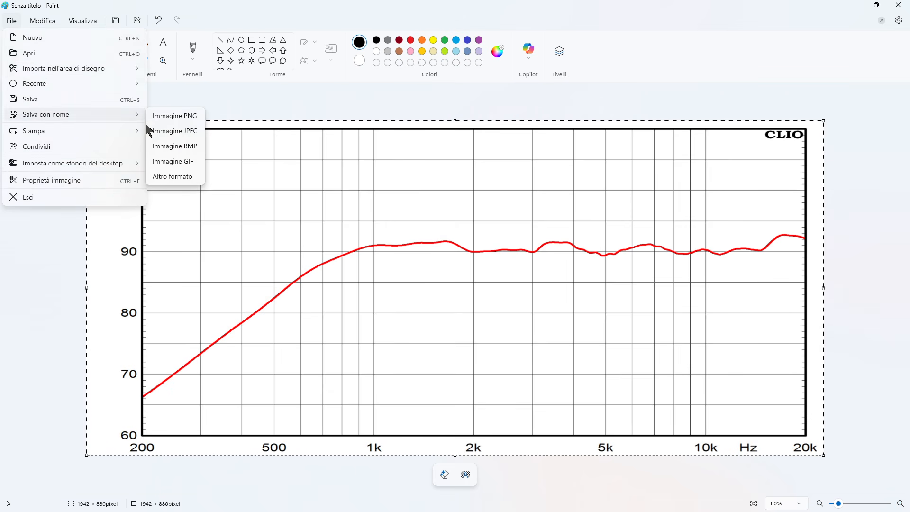
click(172, 132)
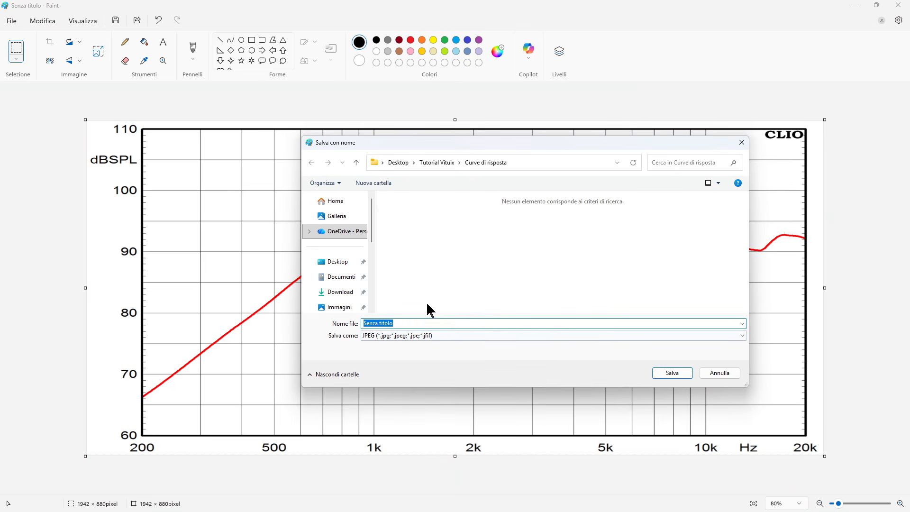
drag(407, 323, 354, 323)
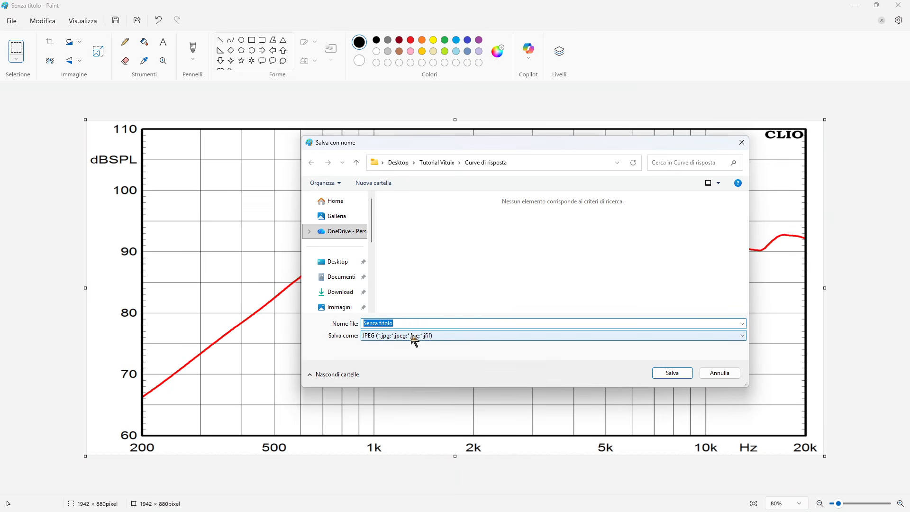
text(HTB260 RF)
click(670, 378)
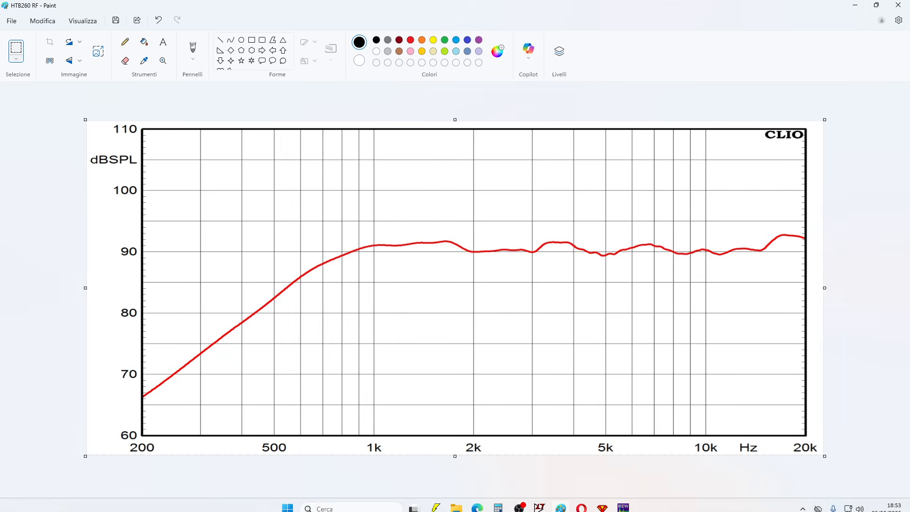
- Return to Opera and copy the HTB260 tweeter's enlarged impedance graph as an image
click(582, 502)
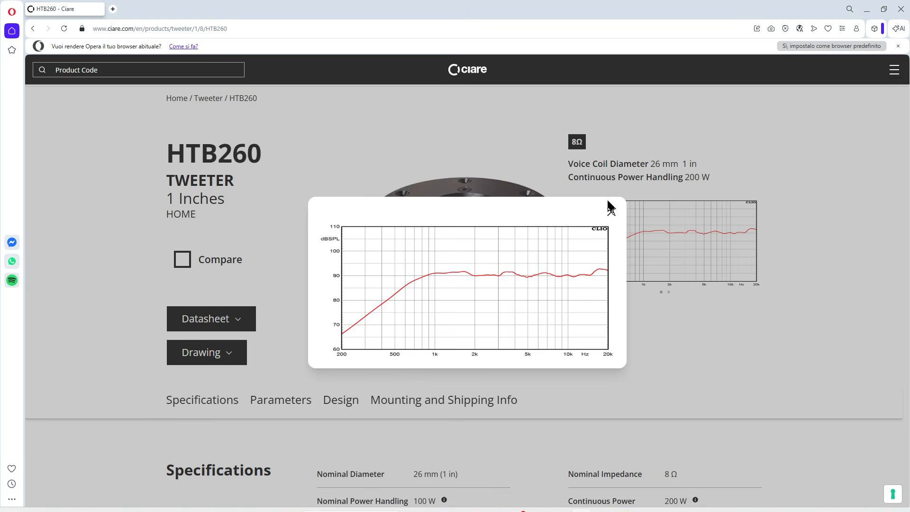
click(610, 213)
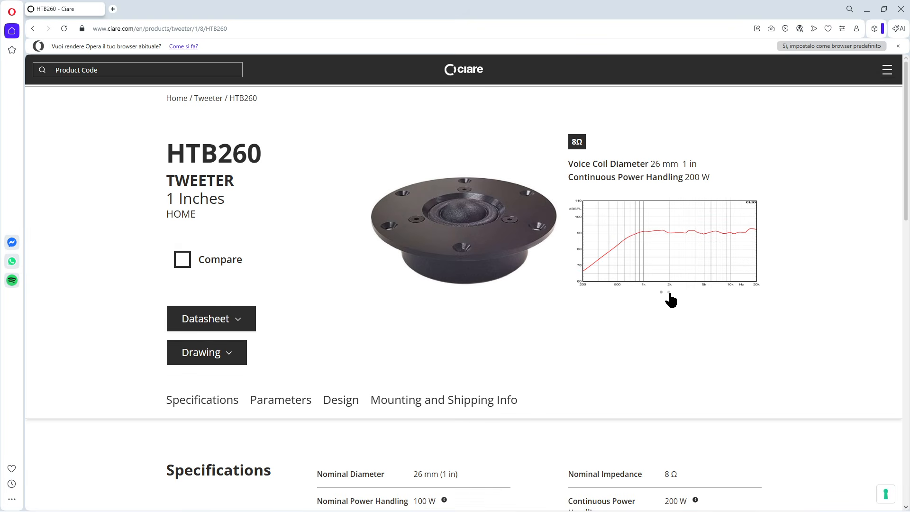
click(669, 292)
click(669, 256)
right_click(502, 254)
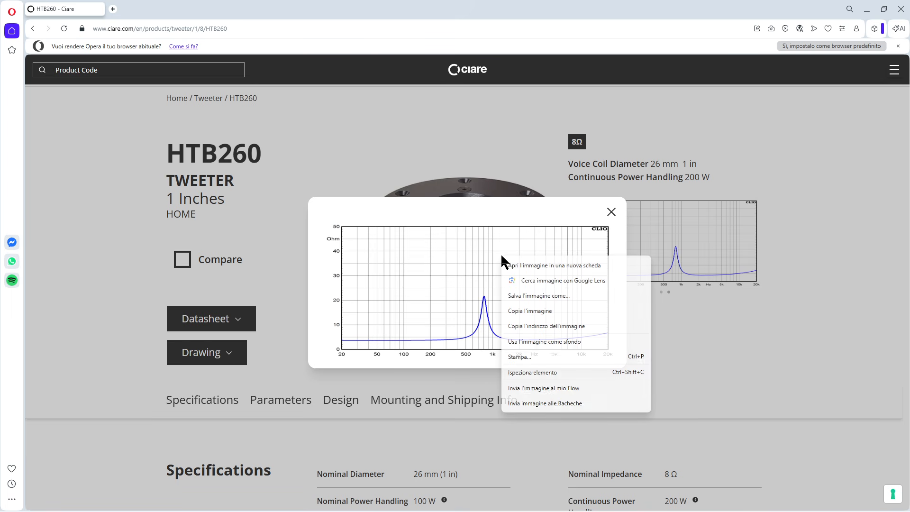
click(525, 315)
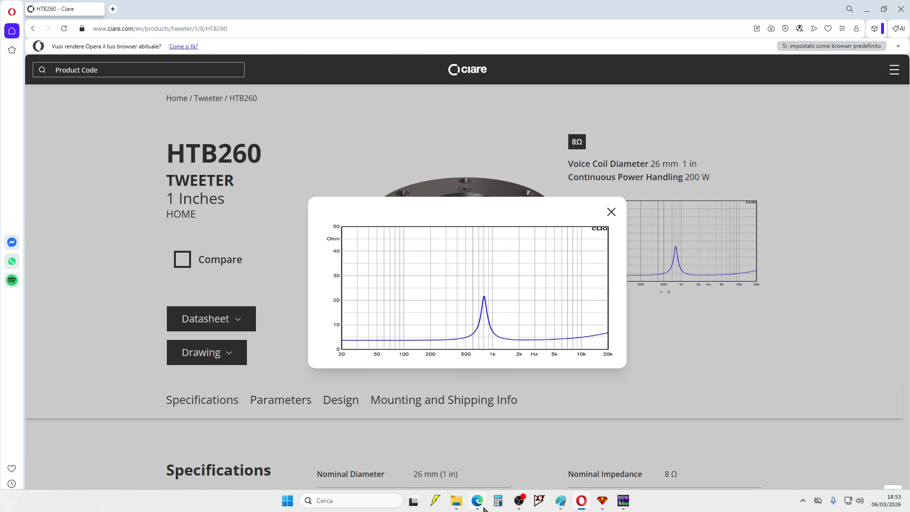
- Create a new image in Paint and paste the copied impedance graph, viewing it at 80%
click(560, 506)
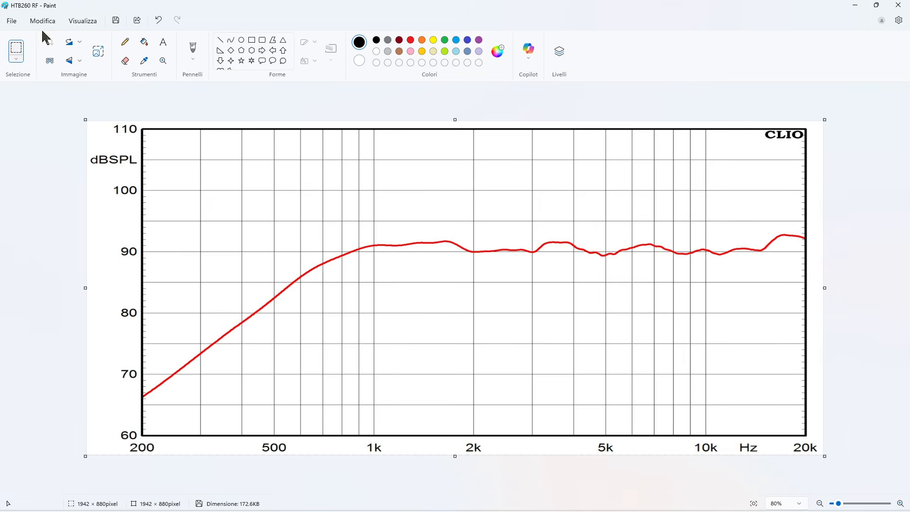
click(11, 20)
click(30, 40)
click(40, 21)
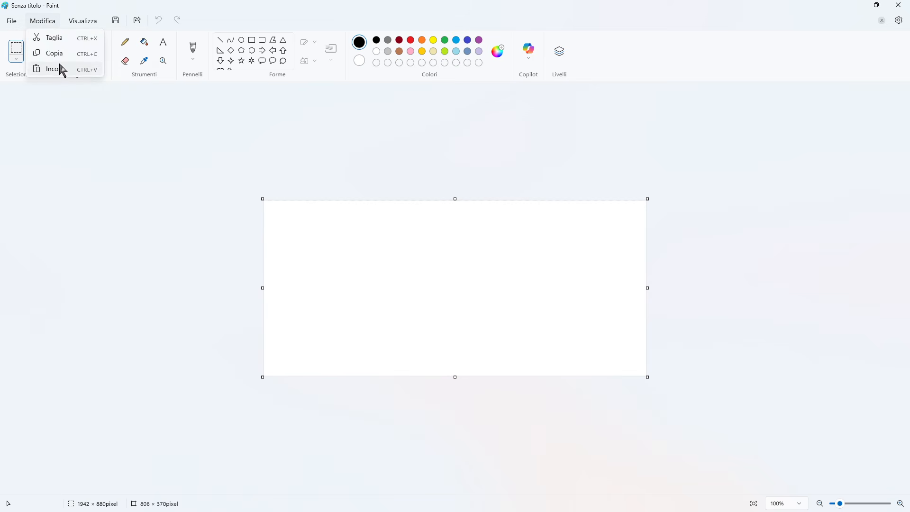
click(62, 69)
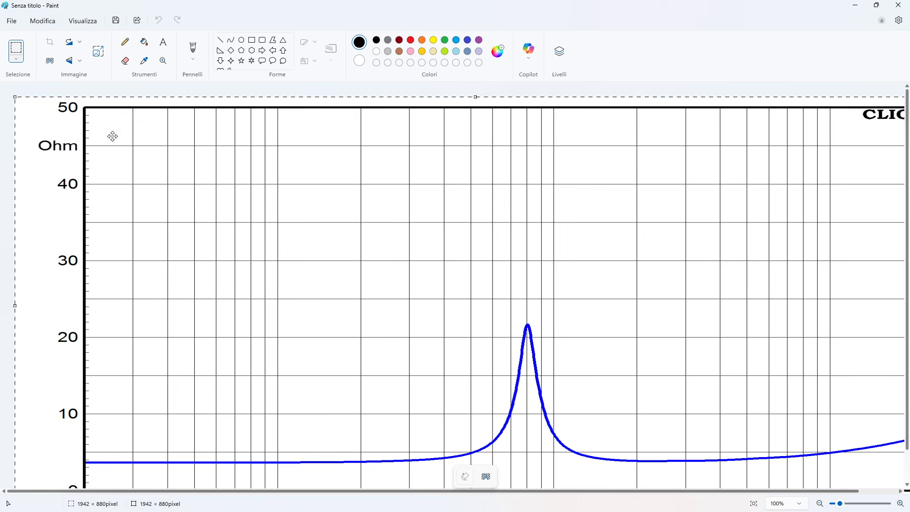
click(820, 504)
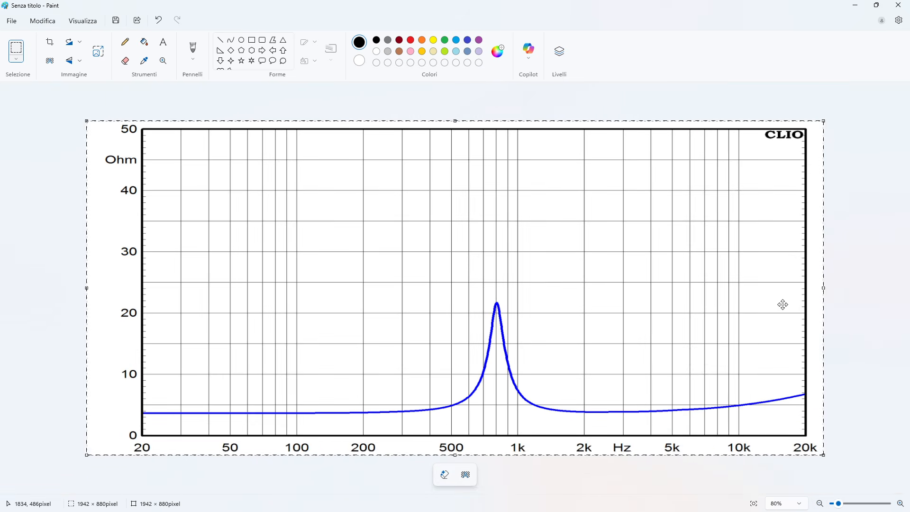
- Save the impedance graph as a JPEG named HTB260 IMP in the Curve di risposta folder
click(12, 21)
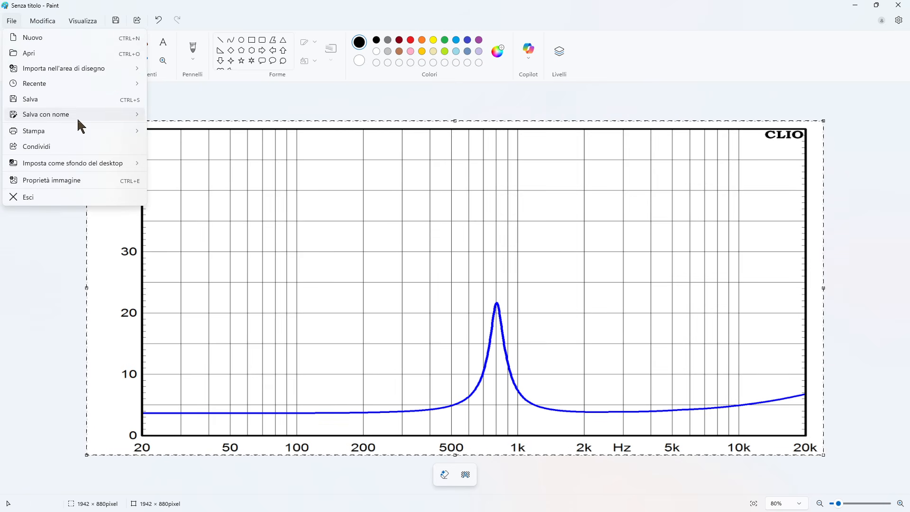
mouse_move(138, 118)
click(174, 138)
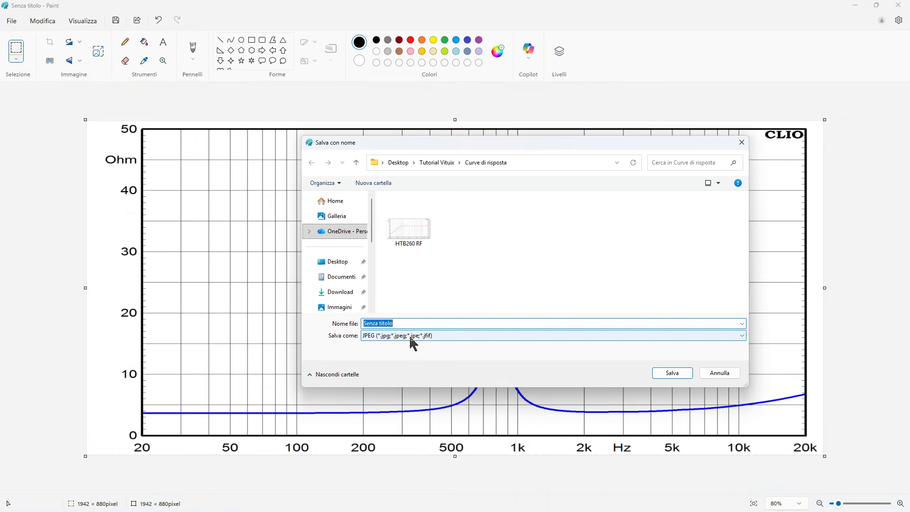
click(408, 246)
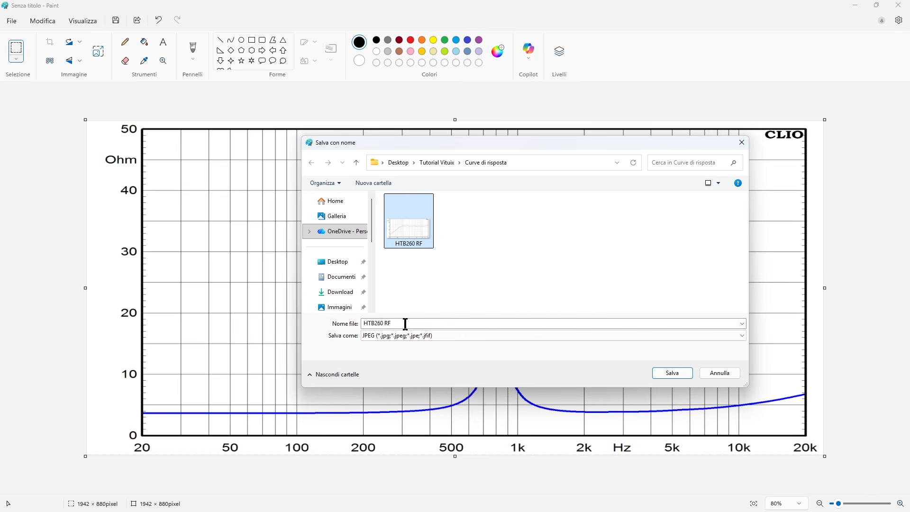
click(405, 322)
click(404, 324)
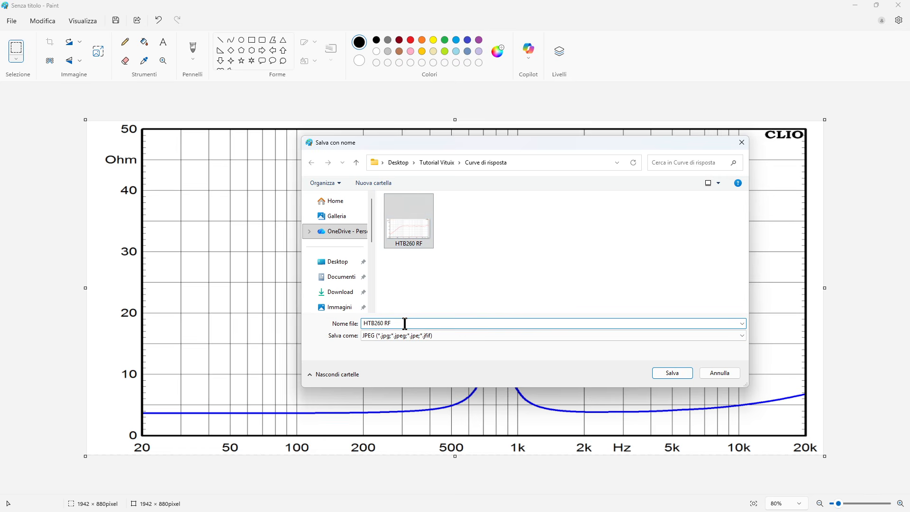
key(BackSpace)
key(BackSpace)
text(IMP)
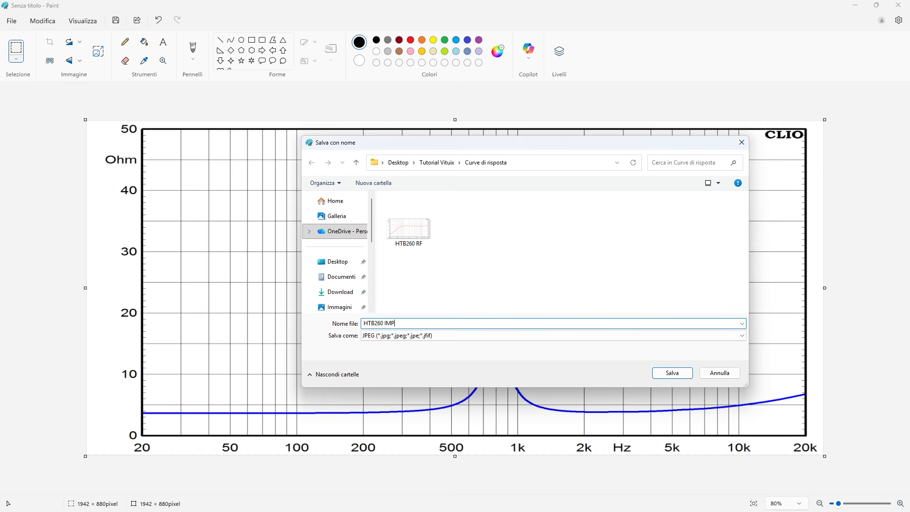
click(677, 373)
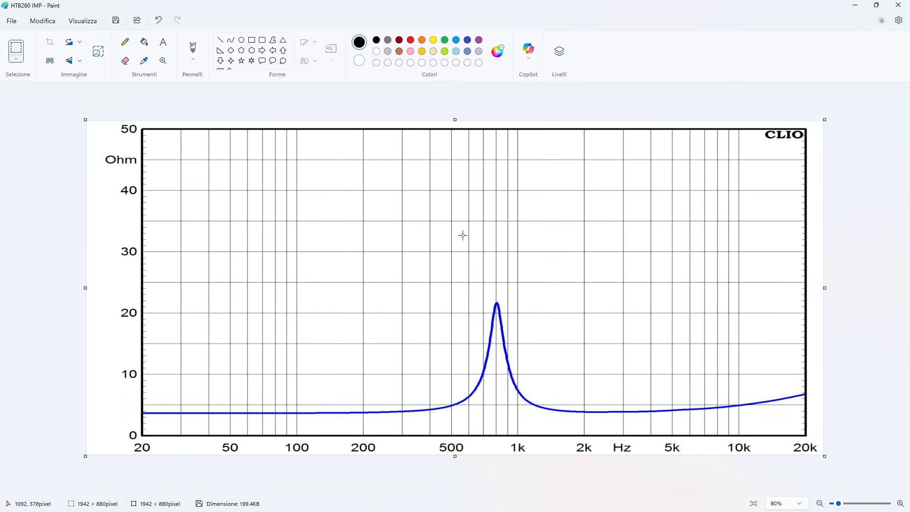
- Close Paint and the enlarged graph on the Ciare page, and switch to VituixCAD's SPL Trace window
click(898, 5)
click(611, 216)
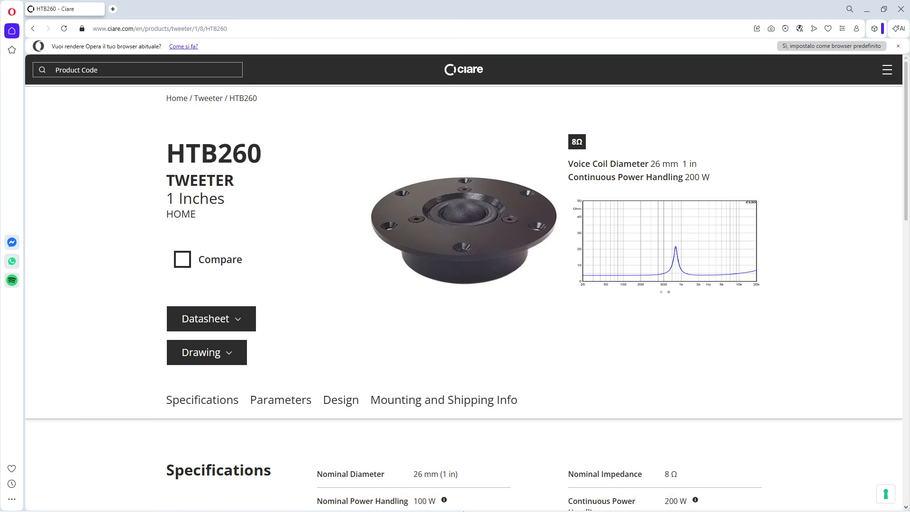
mouse_move(577, 506)
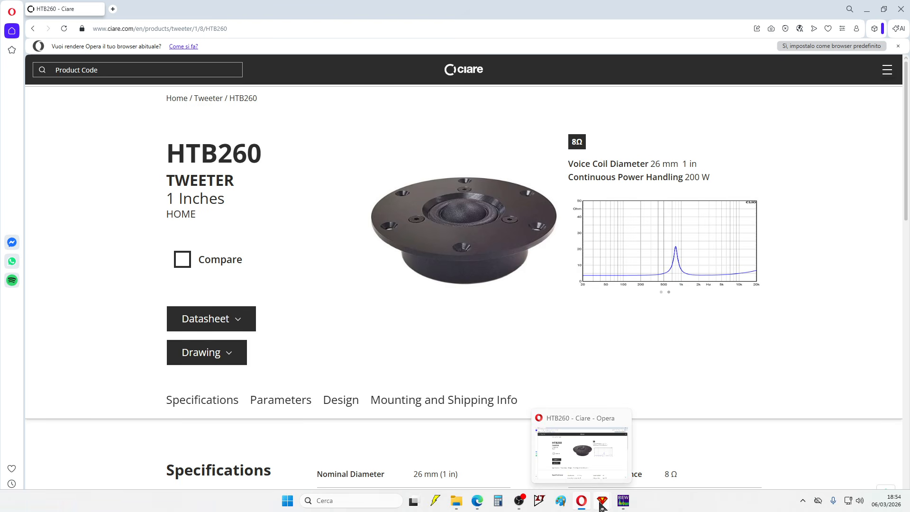
click(685, 456)
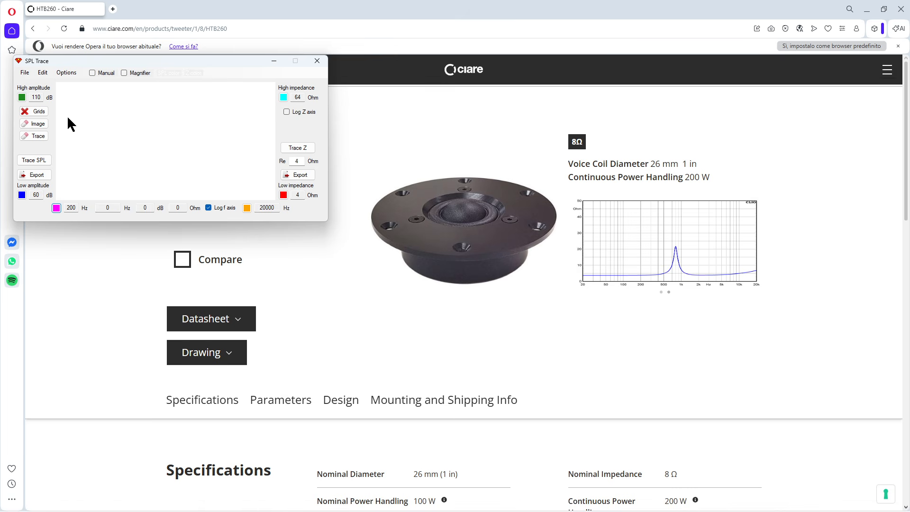
- Open the HTB260 RF image from Tutorial Vituix's Curve di risposta folder in SPL Trace, listing all file types
click(23, 73)
click(41, 83)
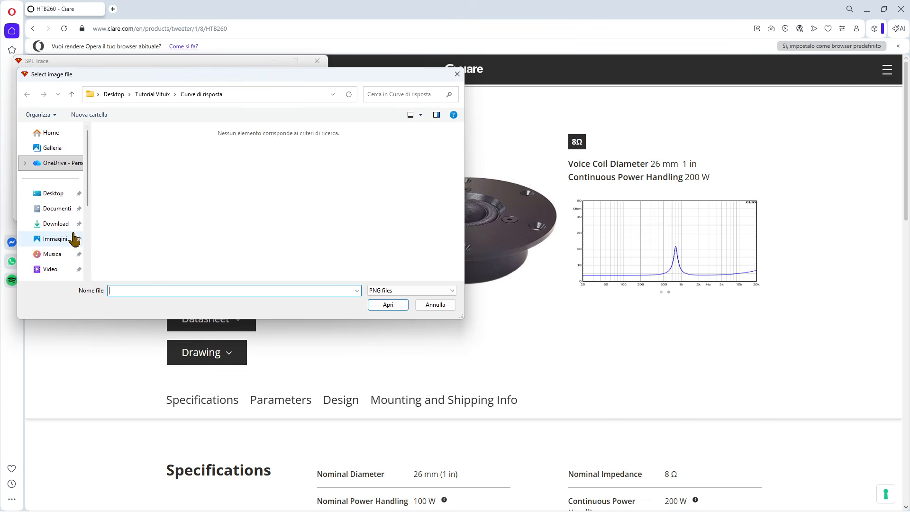
click(53, 194)
double_click(131, 145)
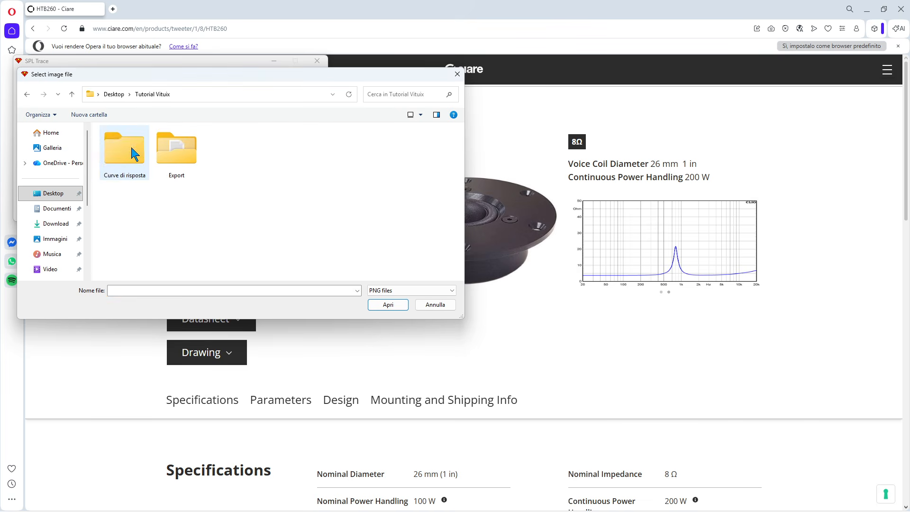
double_click(127, 174)
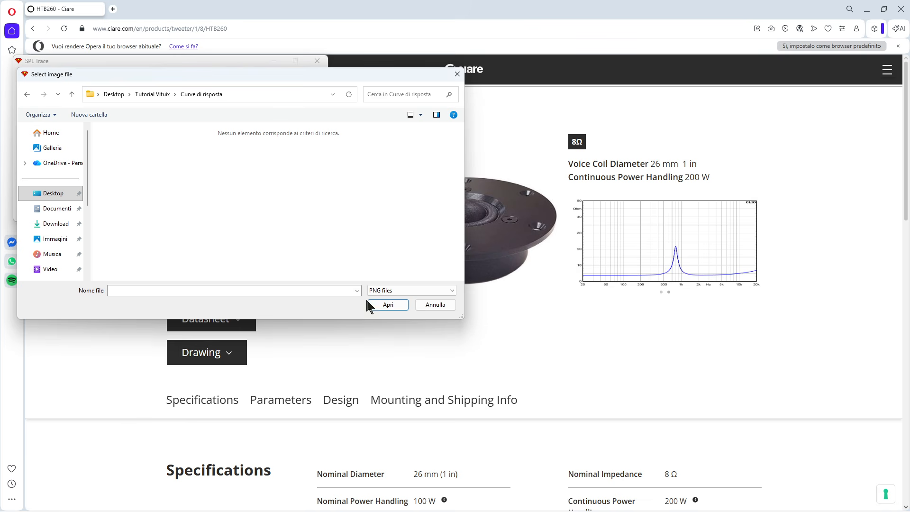
click(403, 290)
click(387, 328)
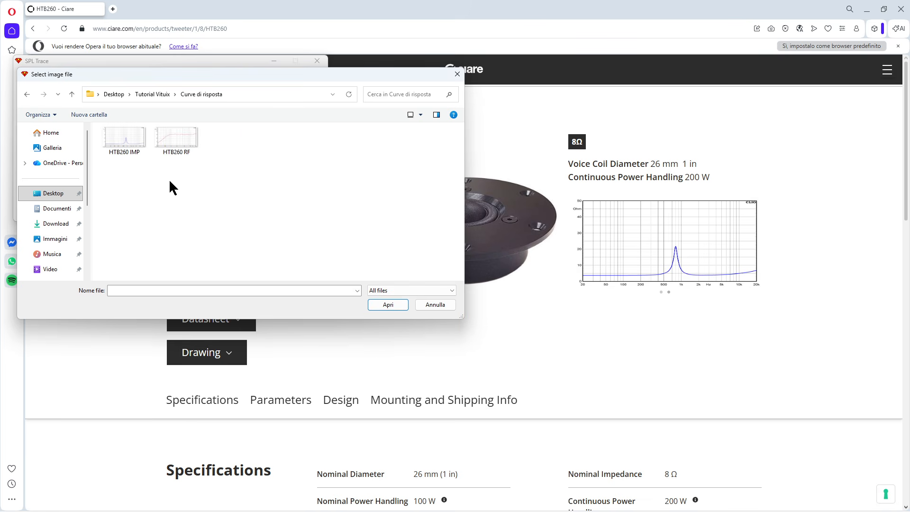
double_click(183, 148)
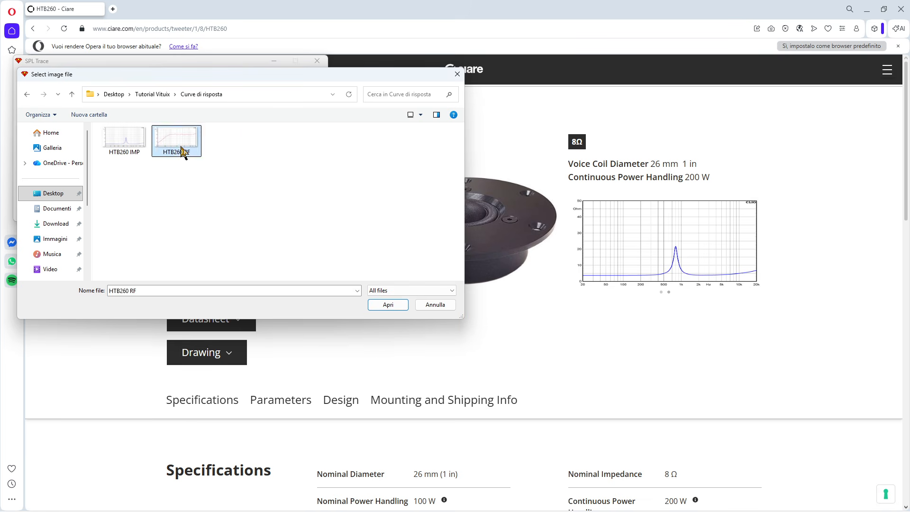
click(500, 295)
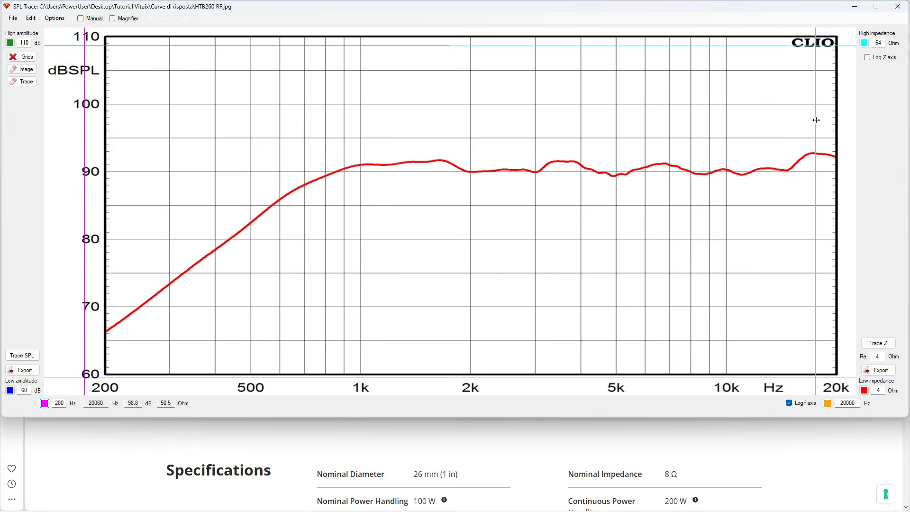
- Align the frequency, amplitude and impedance limit lines with the four edges of the response graph's plot frame
drag(817, 120, 836, 125)
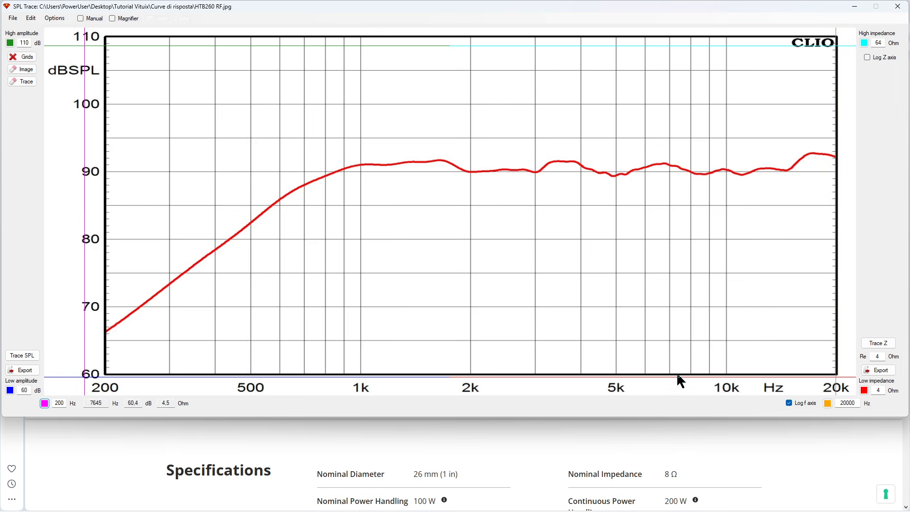
drag(618, 378, 620, 375)
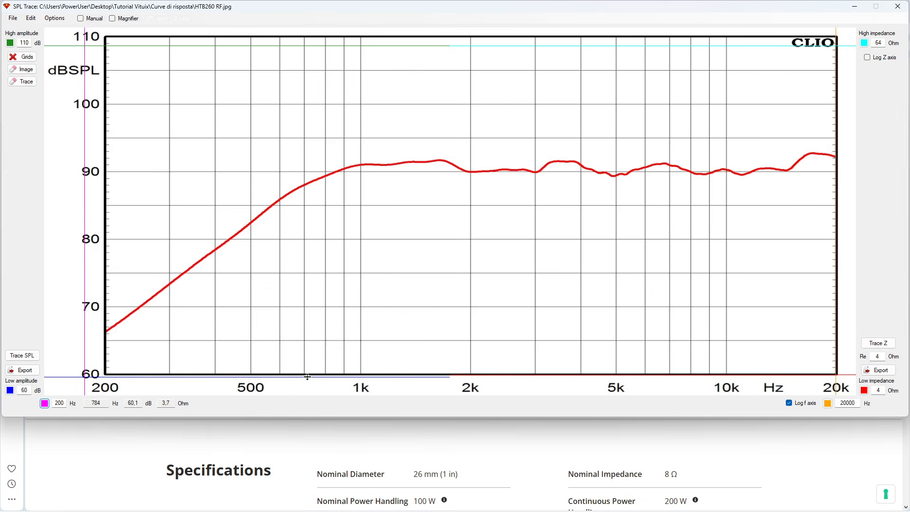
drag(308, 377, 307, 375)
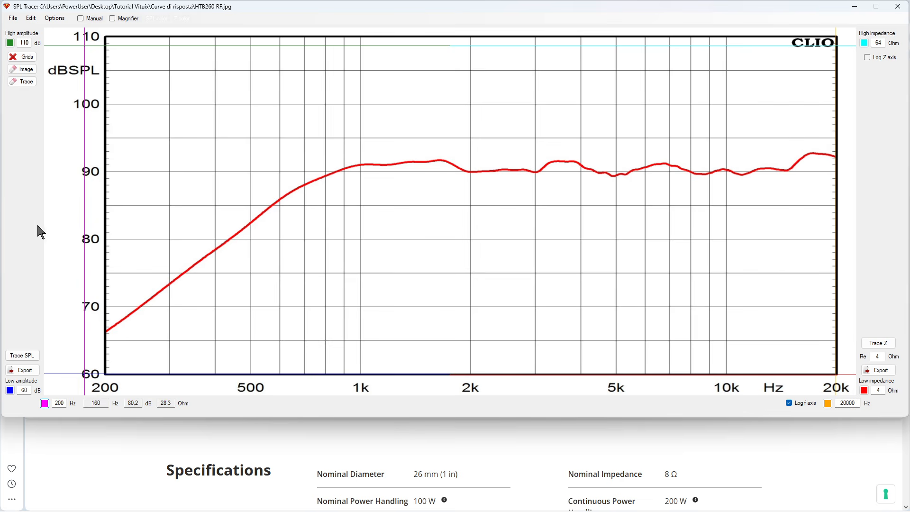
drag(84, 187, 106, 197)
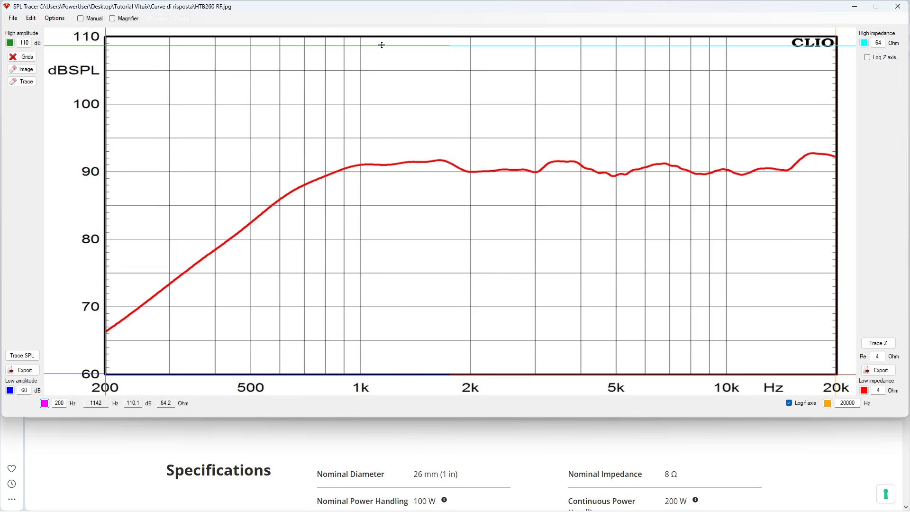
drag(373, 45, 377, 37)
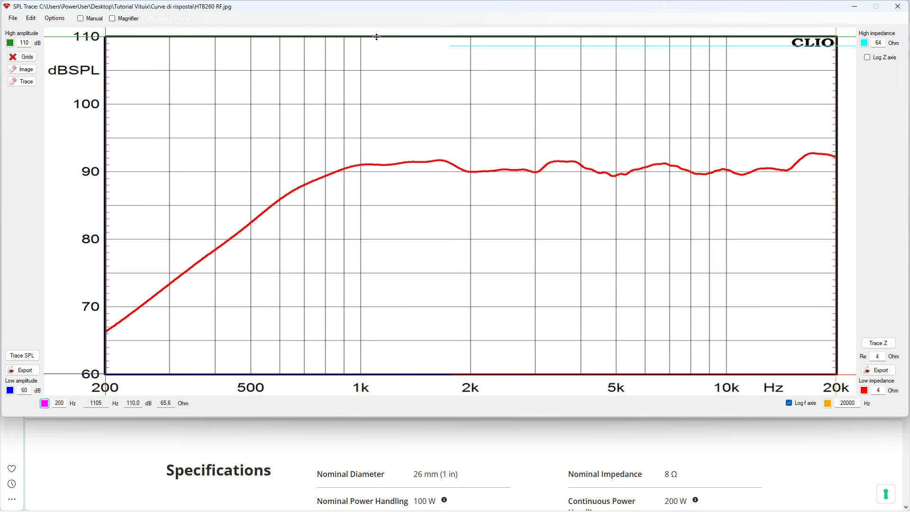
drag(613, 45, 563, 37)
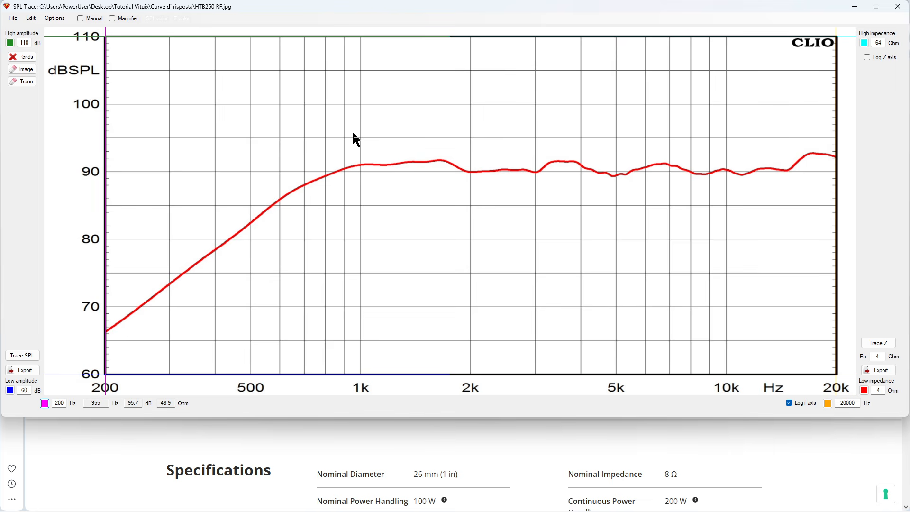
- Set the amplitude limits to 110 and 60 dB and the frequency limits to 200 and 20000 Hz
double_click(29, 42)
double_click(26, 390)
double_click(62, 404)
double_click(853, 404)
- Trace the SPL curve, picking the red response line near its low-frequency end
click(22, 362)
click(130, 315)
click(120, 321)
- Export the traced frequency response as the text file HTB260 RF_SPL in the Curve di risposta folder
click(26, 372)
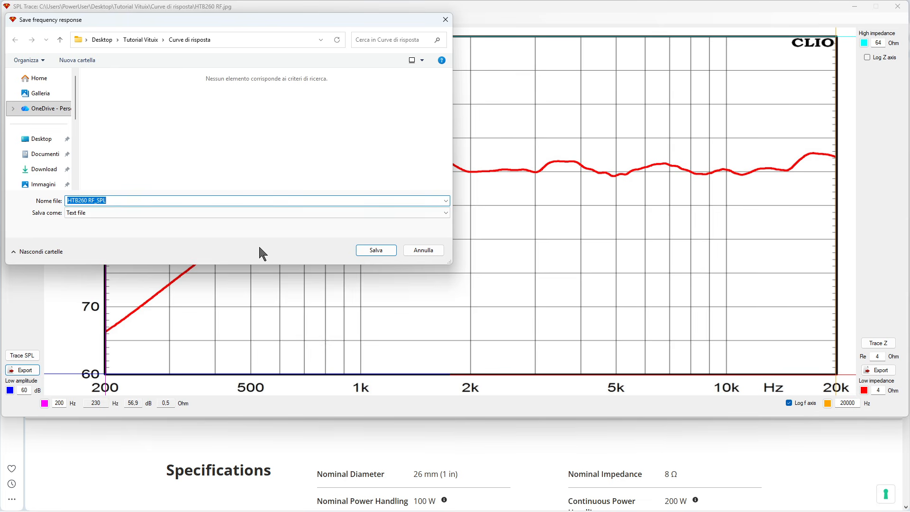
click(358, 251)
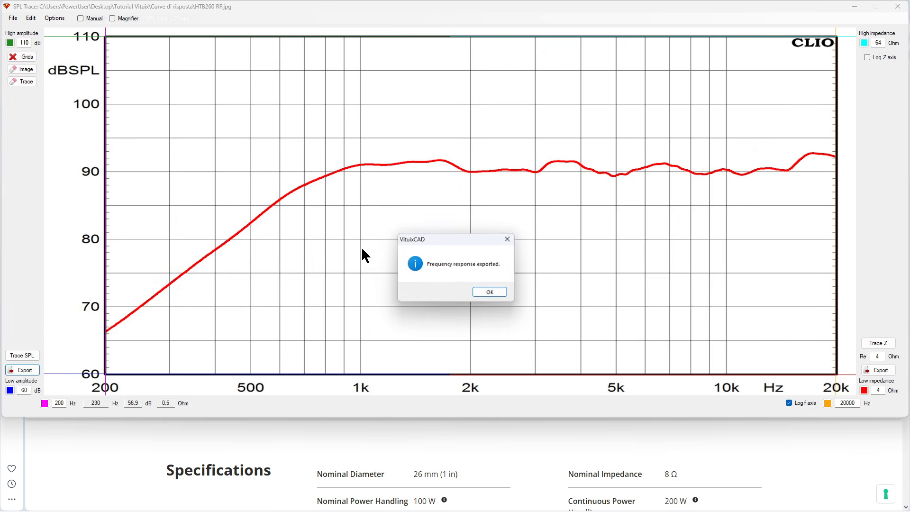
click(475, 290)
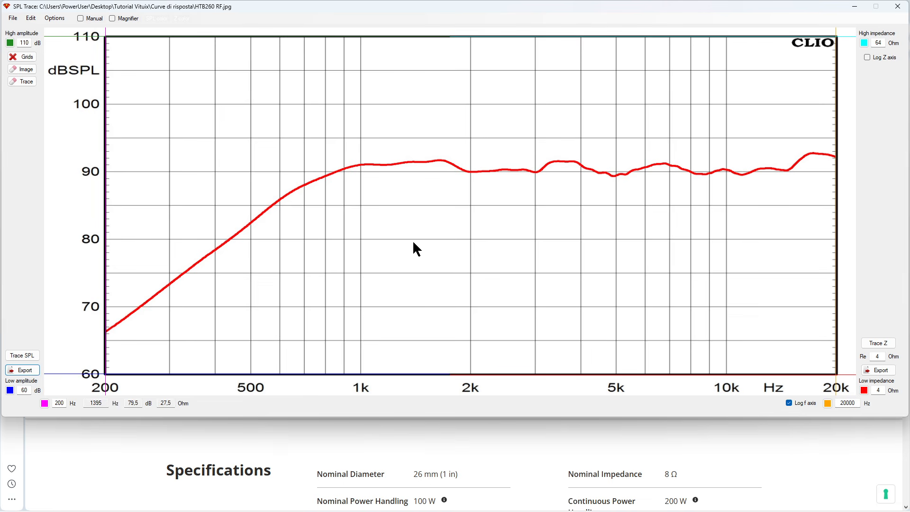
- Close the current SPL Trace window, switch to the VituixCAD tutorial project and launch a new SPL Trace
click(904, 10)
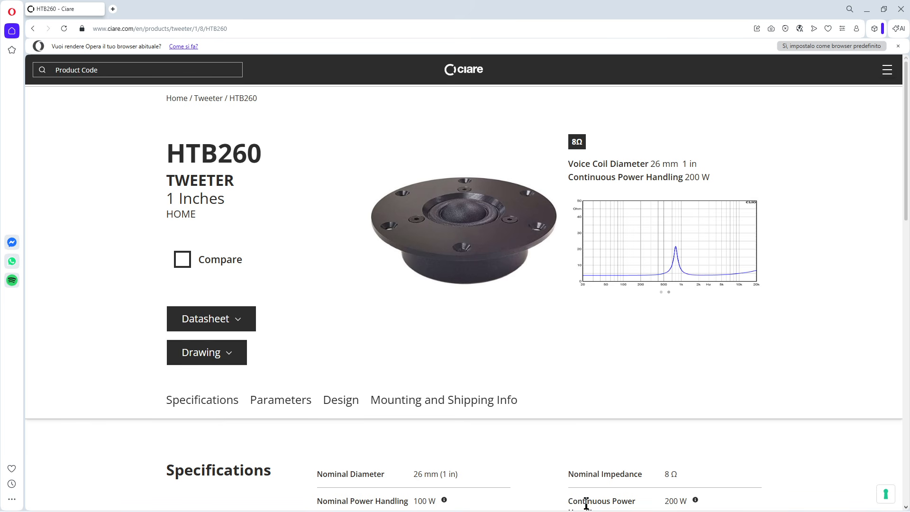
mouse_move(564, 509)
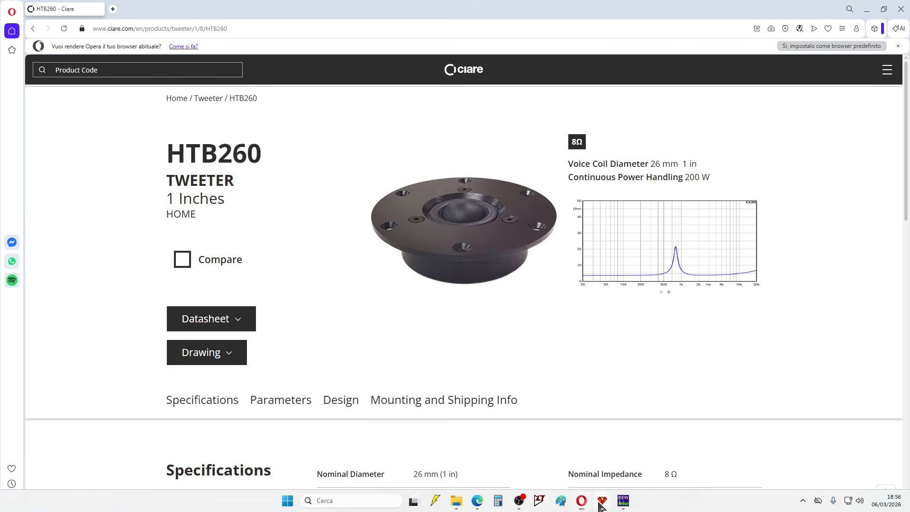
mouse_move(602, 501)
click(589, 443)
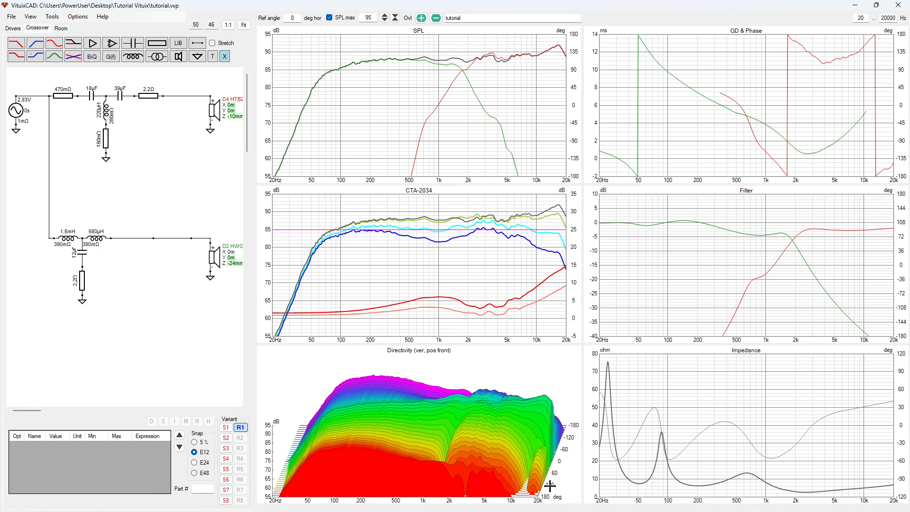
mouse_move(606, 508)
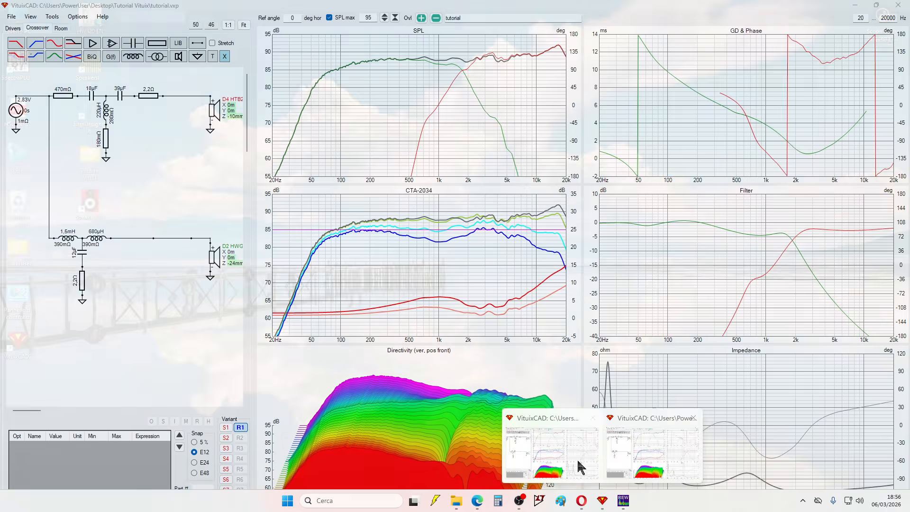
click(579, 467)
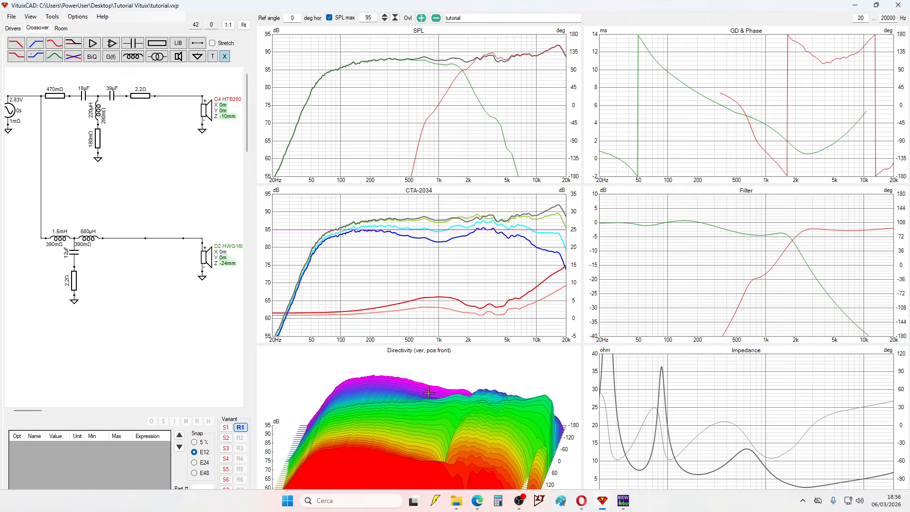
click(53, 17)
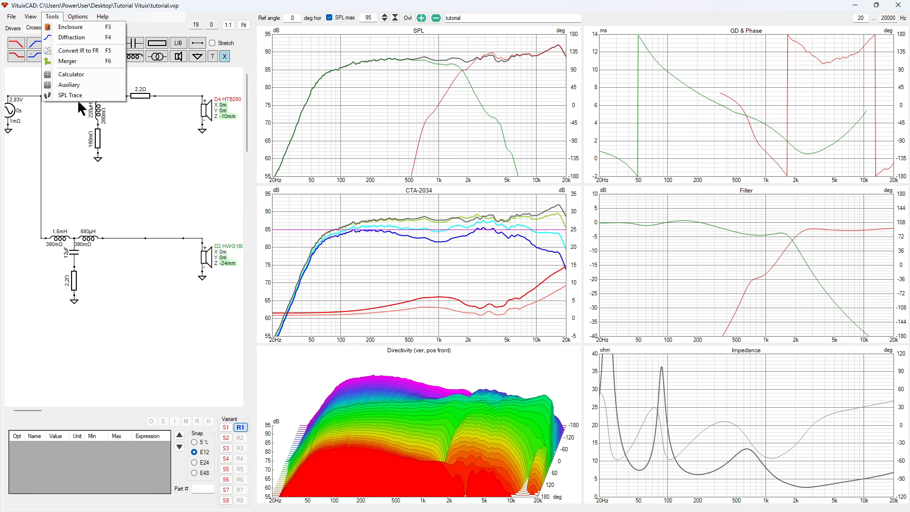
click(79, 96)
- Load the HTB260 IMP graph from the Tutorial Vituix\Curve di risposta folder, showing all file types, and accept scaling the image
click(13, 18)
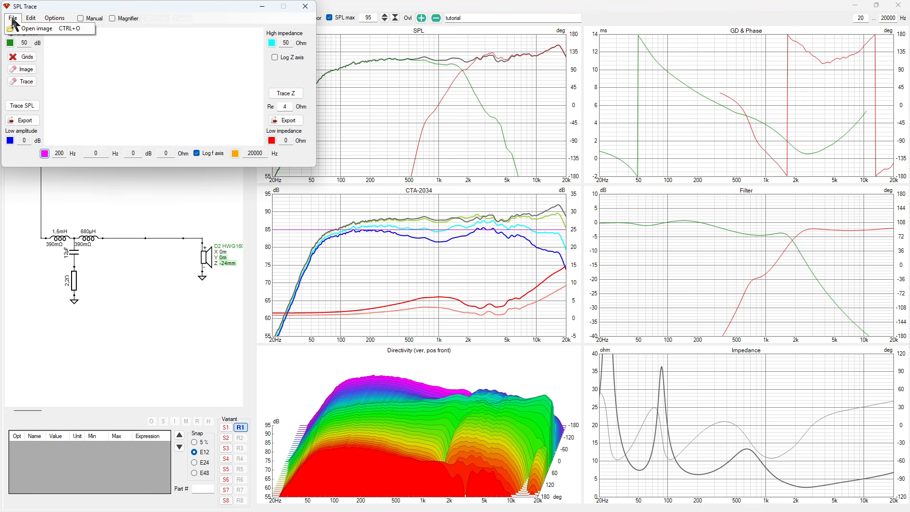
click(28, 27)
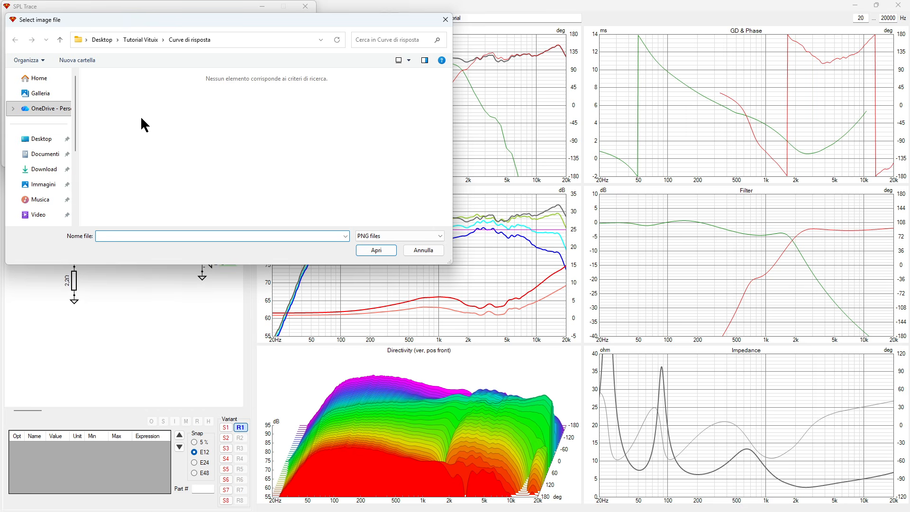
click(45, 139)
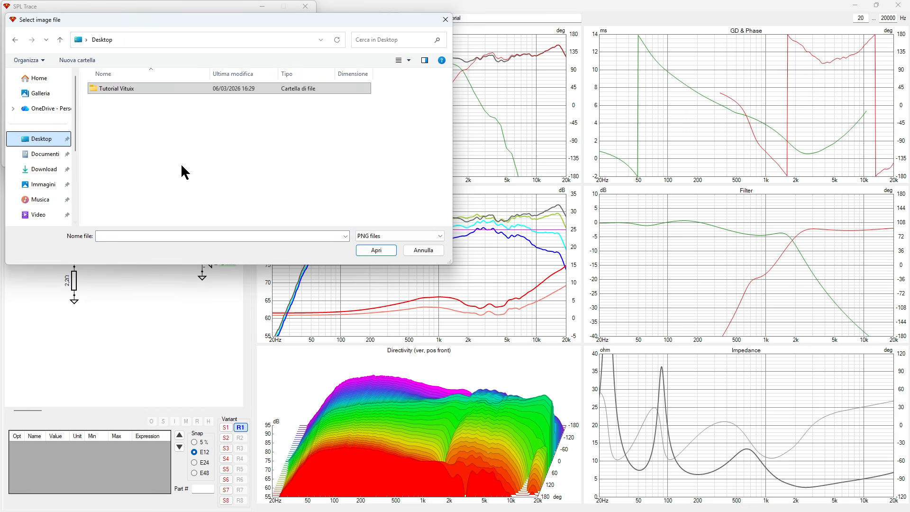
double_click(132, 90)
double_click(120, 104)
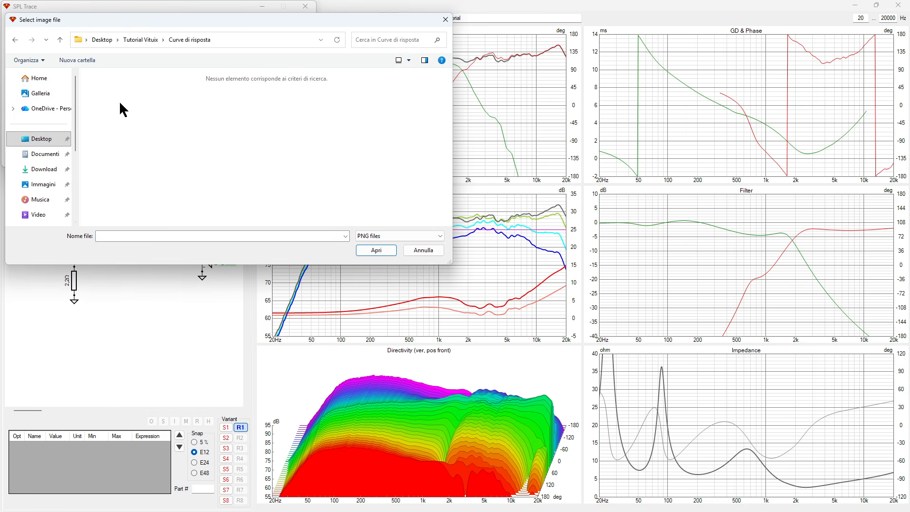
click(370, 236)
click(368, 267)
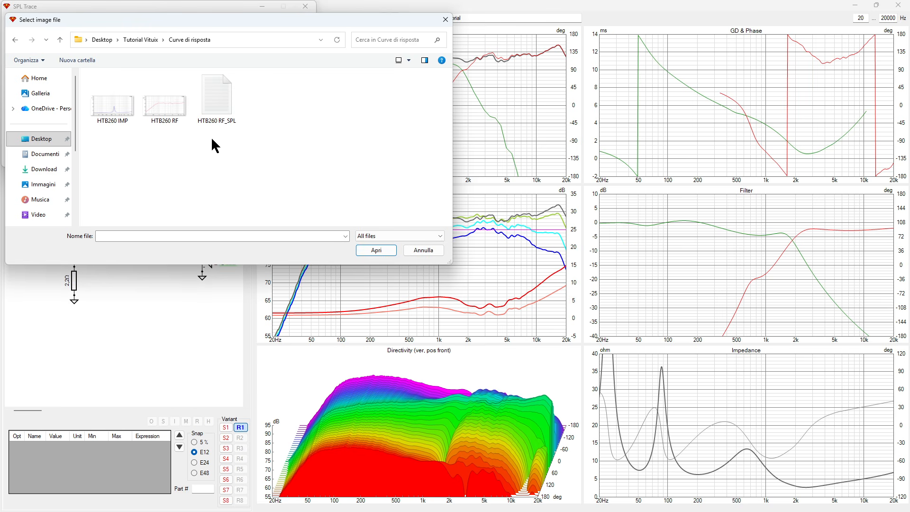
double_click(114, 105)
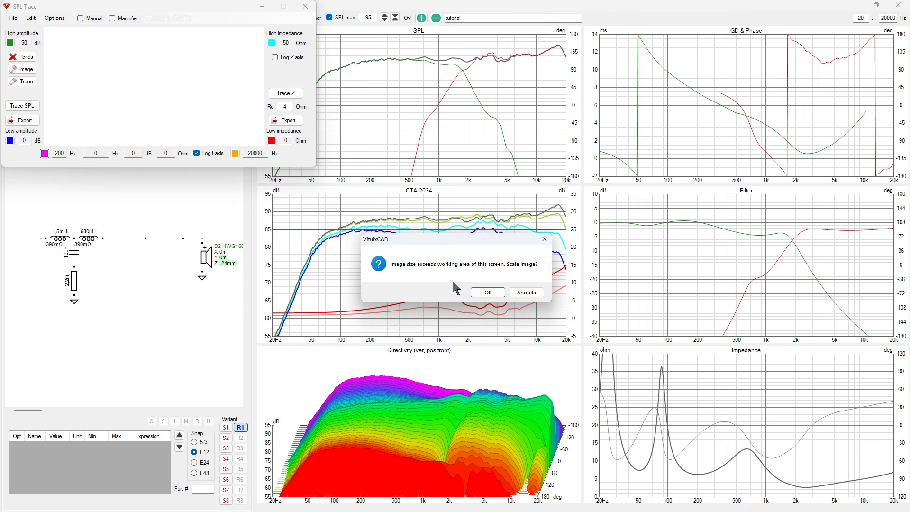
click(477, 292)
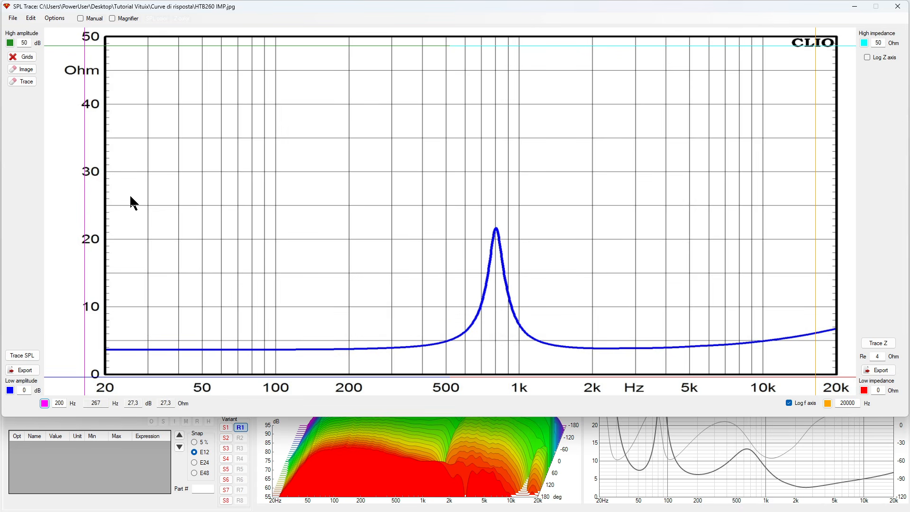
- Align the frequency, amplitude and impedance limit lines with the impedance graph's frame at 20 Hz, 20 kHz, 50 and 0 Ohm
drag(85, 124, 105, 129)
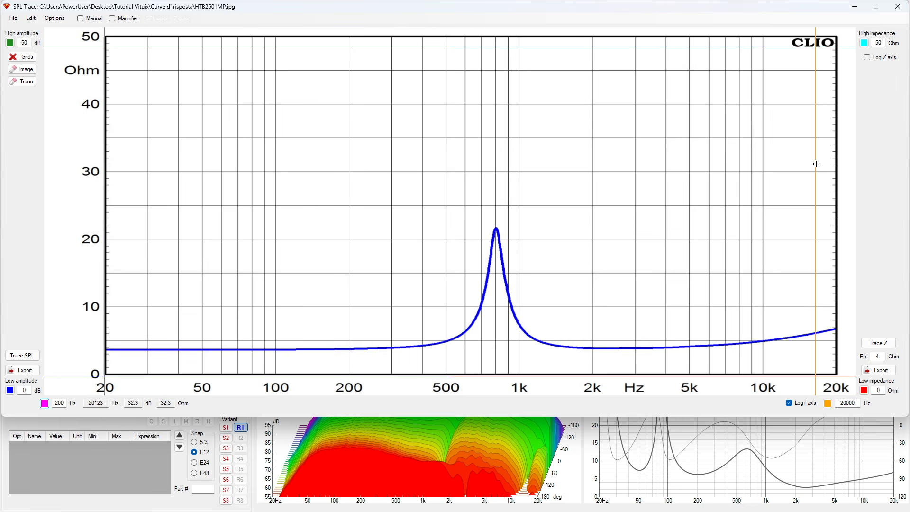
drag(816, 163, 836, 171)
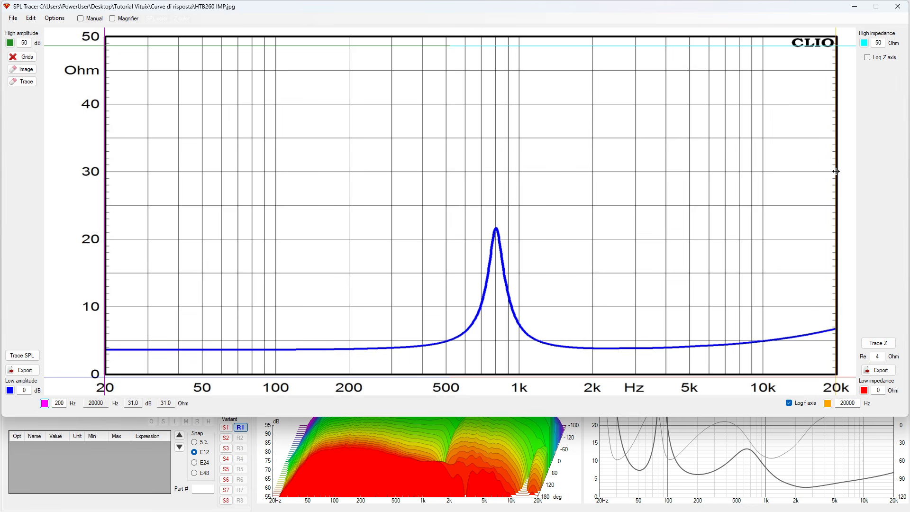
drag(540, 46, 547, 36)
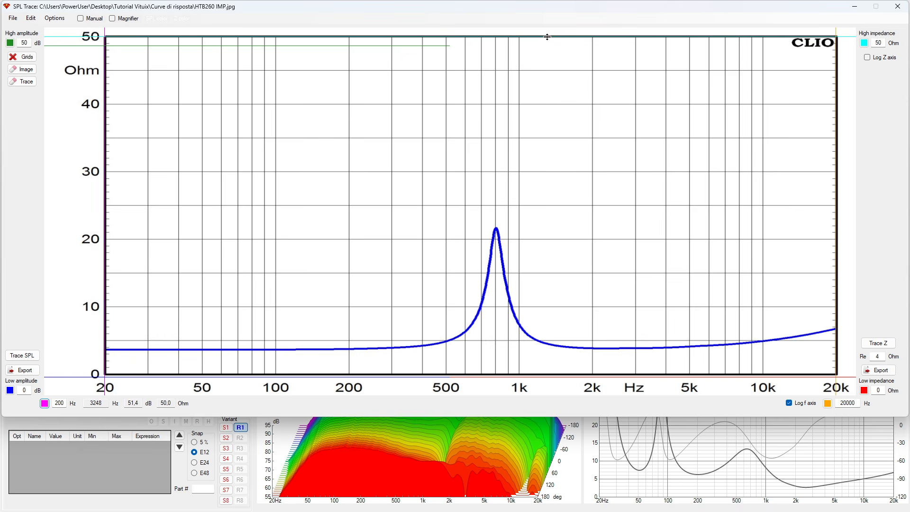
drag(327, 44, 329, 36)
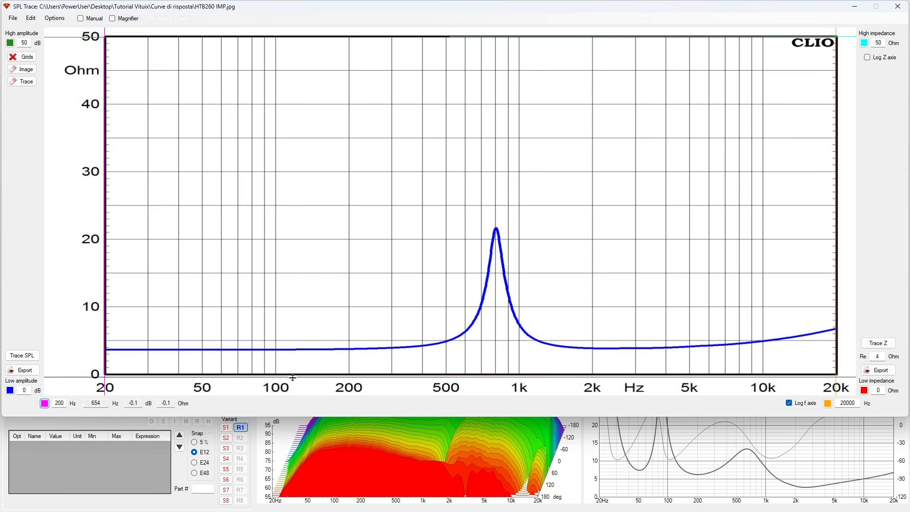
drag(292, 378, 293, 375)
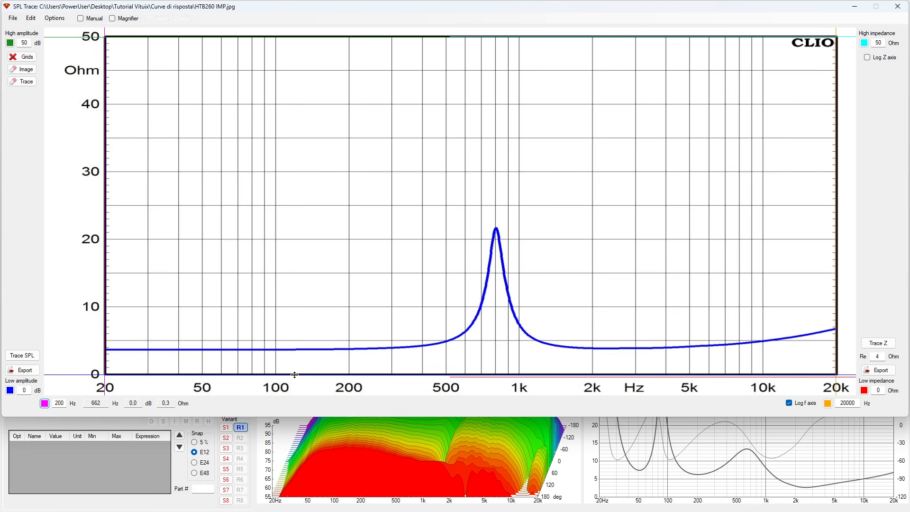
drag(711, 377, 711, 376)
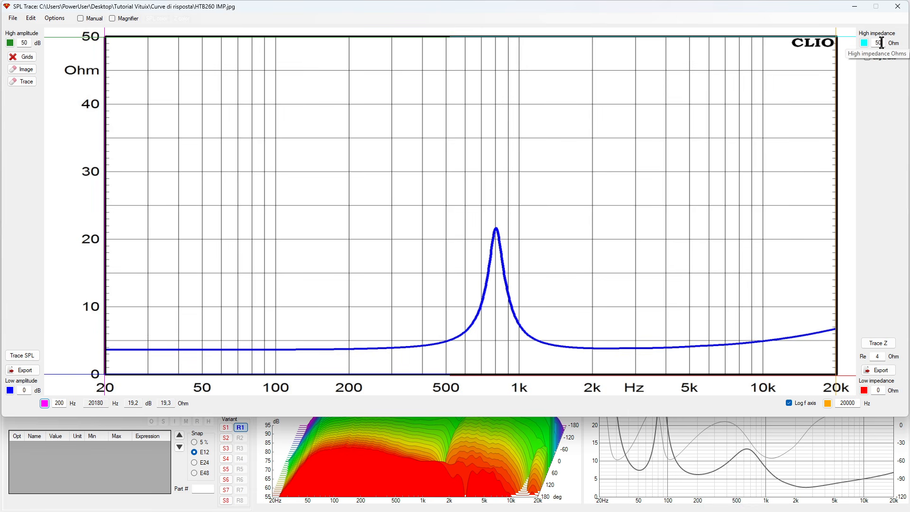
- Set the low frequency limit of the impedance graph to 20 Hz
double_click(26, 43)
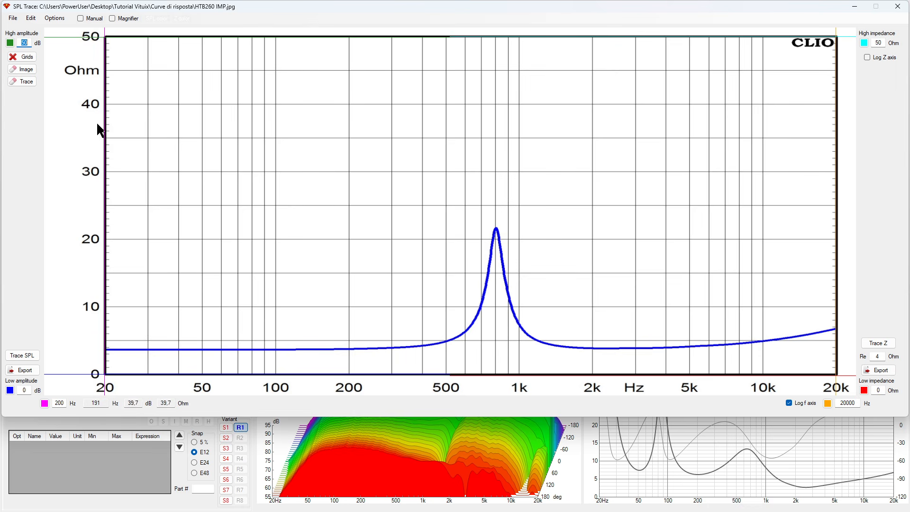
double_click(26, 392)
double_click(56, 403)
text(20)
- Trace the impedance curve with Trace SPL, picking the blue line near its low-frequency end
click(22, 356)
click(115, 351)
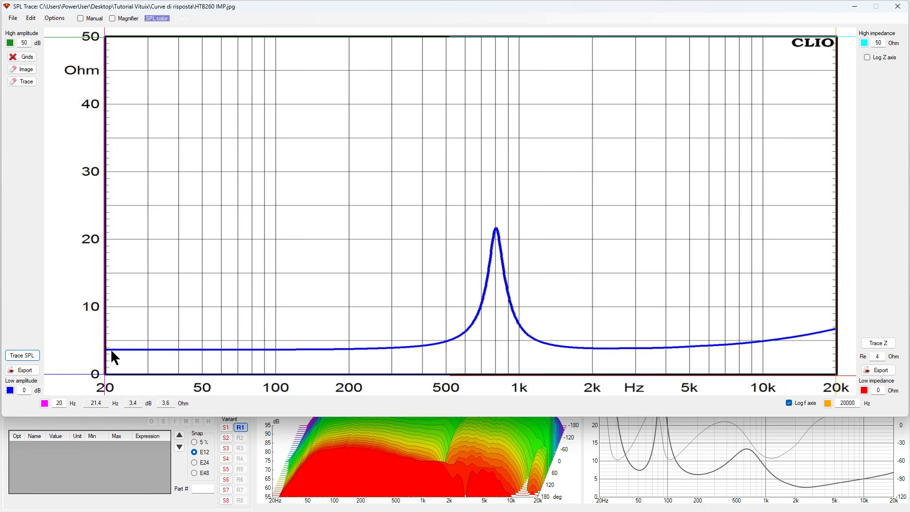
click(111, 350)
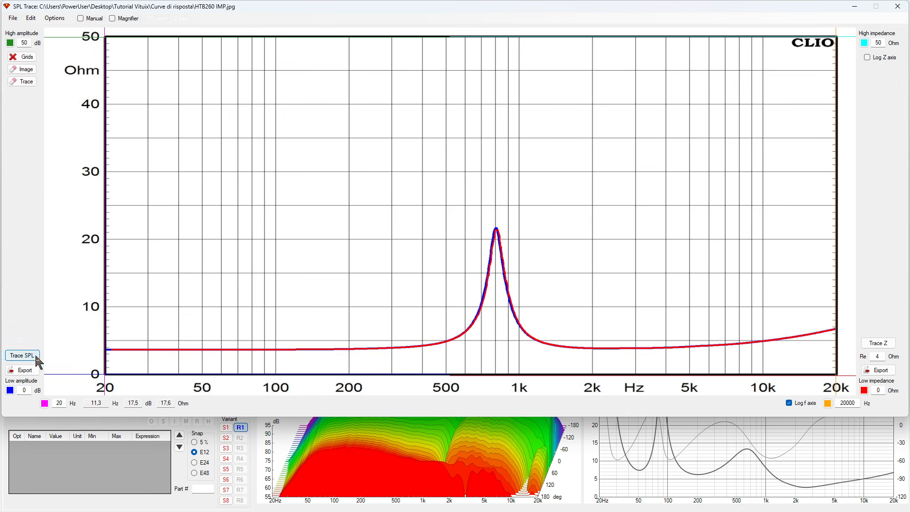
- Export the traced impedance curve as the text file HTB260 IMP_SPL in the Curve di risposta folder
click(23, 370)
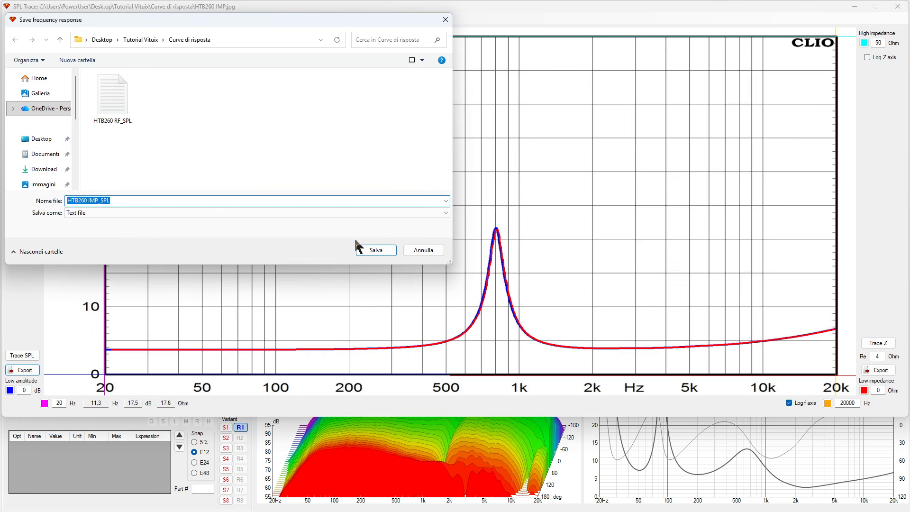
click(376, 251)
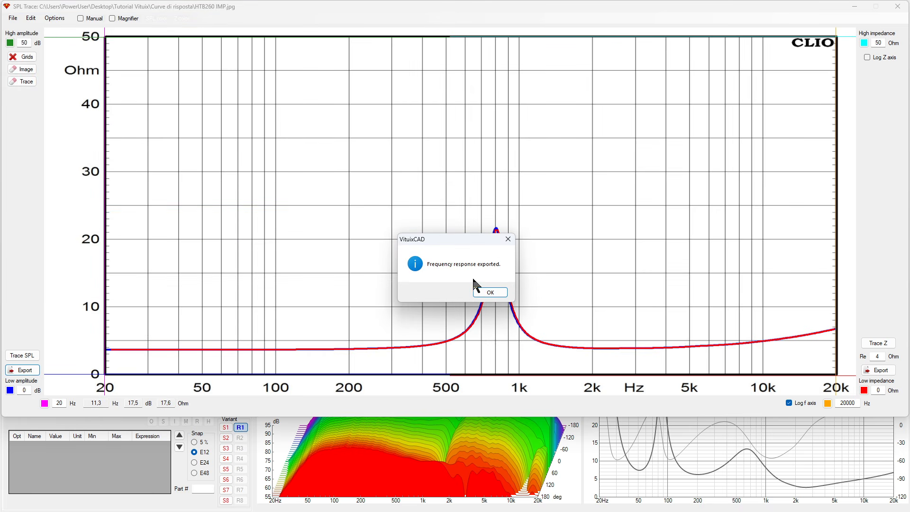
click(481, 293)
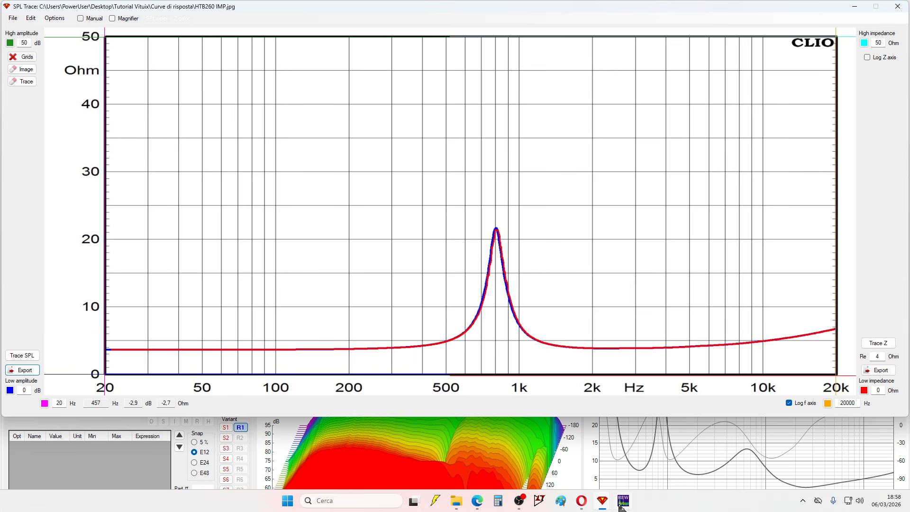
- Switch to REW and remove all the previously loaded htb260 measurements
click(620, 505)
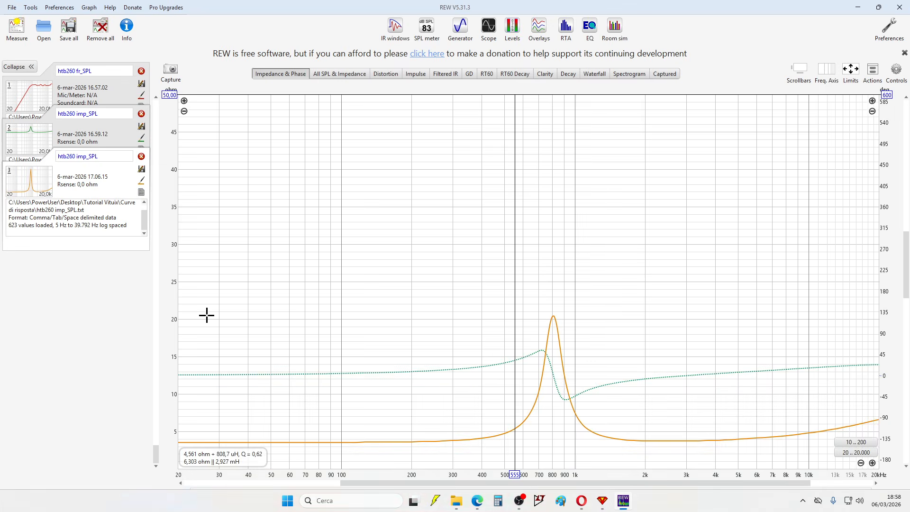
click(141, 71)
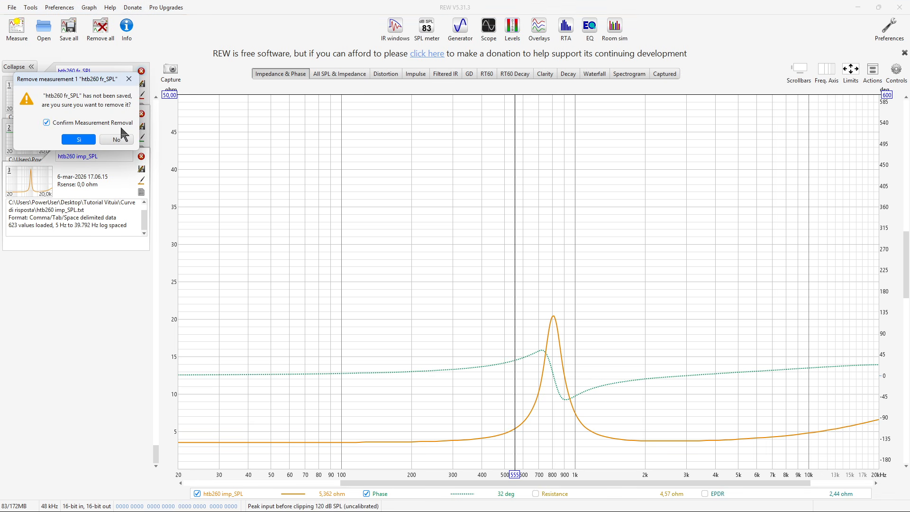
click(119, 139)
click(141, 71)
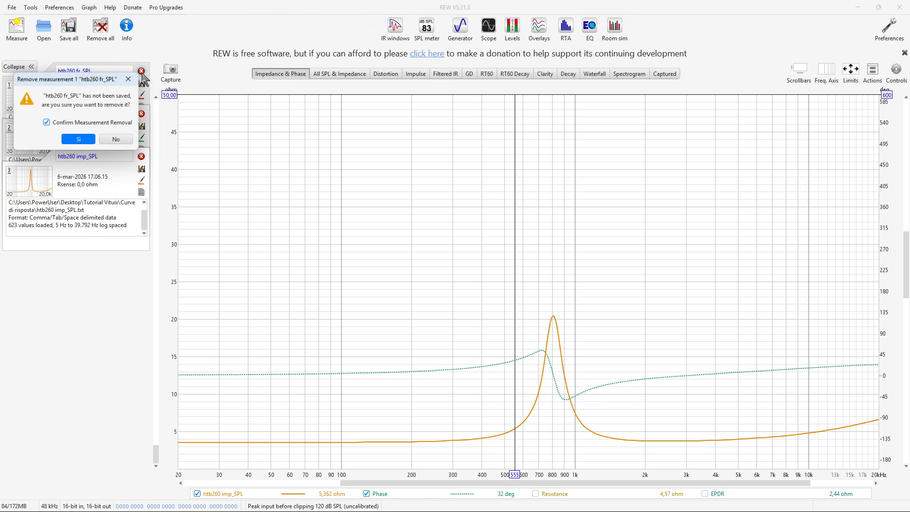
click(124, 137)
click(142, 71)
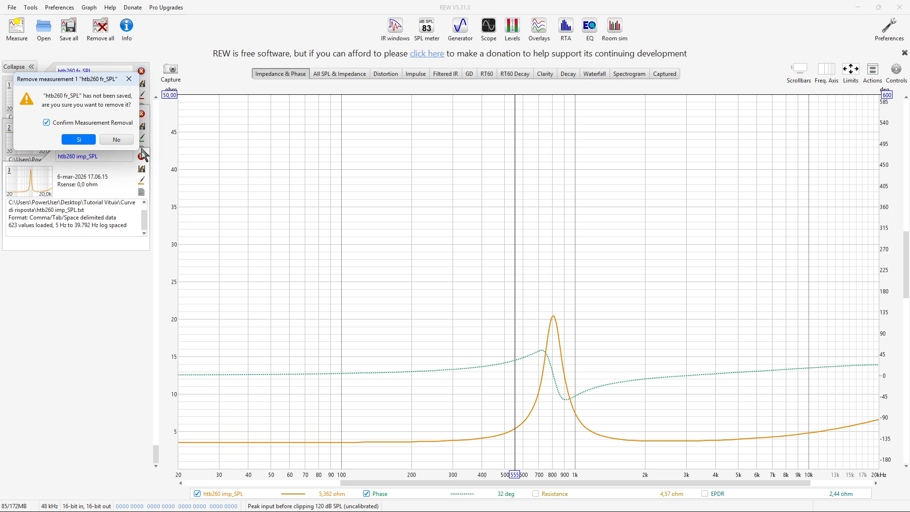
click(119, 138)
click(141, 71)
key(Return)
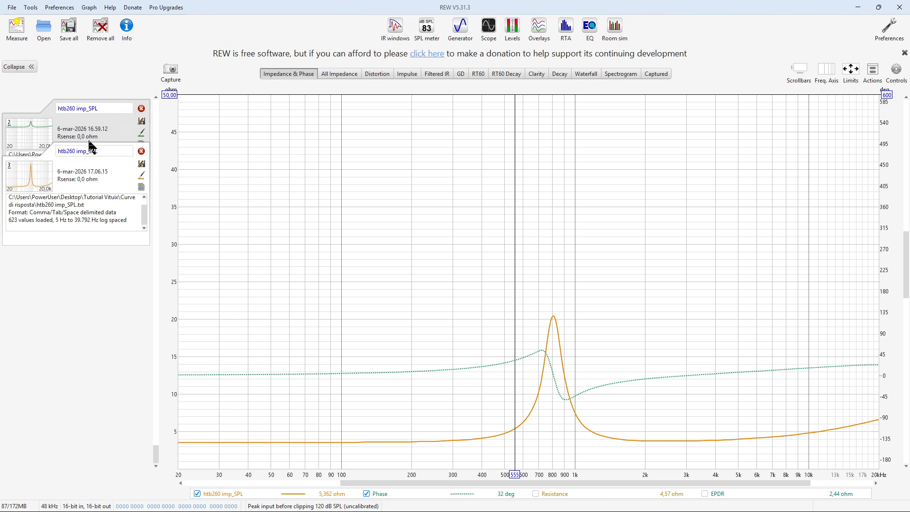
click(141, 70)
click(98, 138)
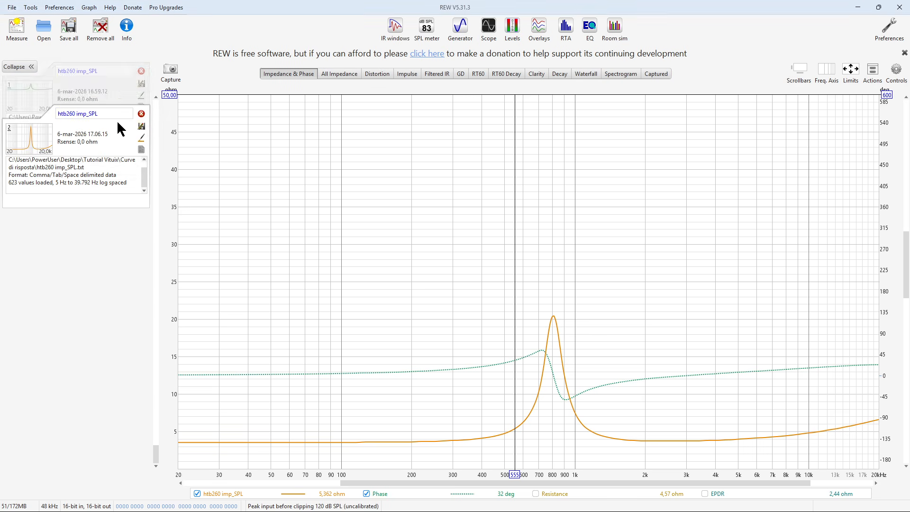
click(141, 71)
click(88, 138)
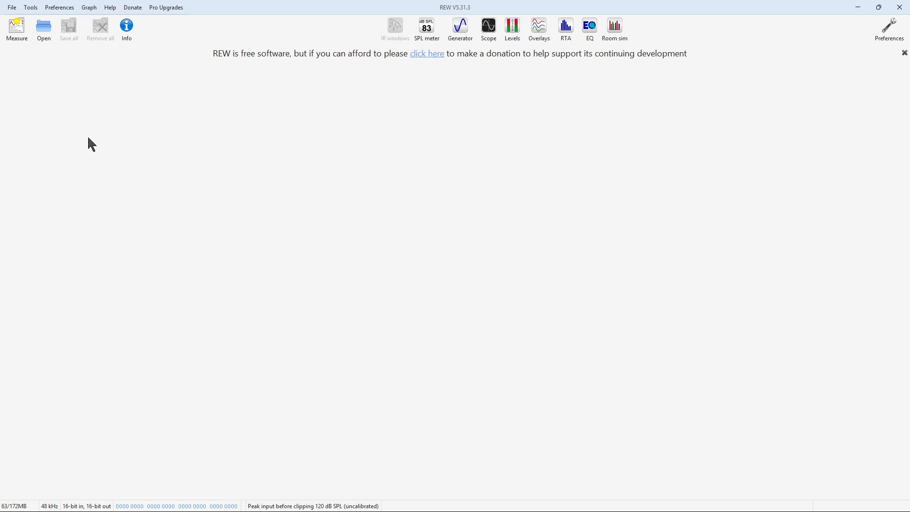
- Import HTB260 RF_SPL.txt from the Curve di risposta folder as a frequency response and view its full curve
click(11, 8)
mouse_move(30, 93)
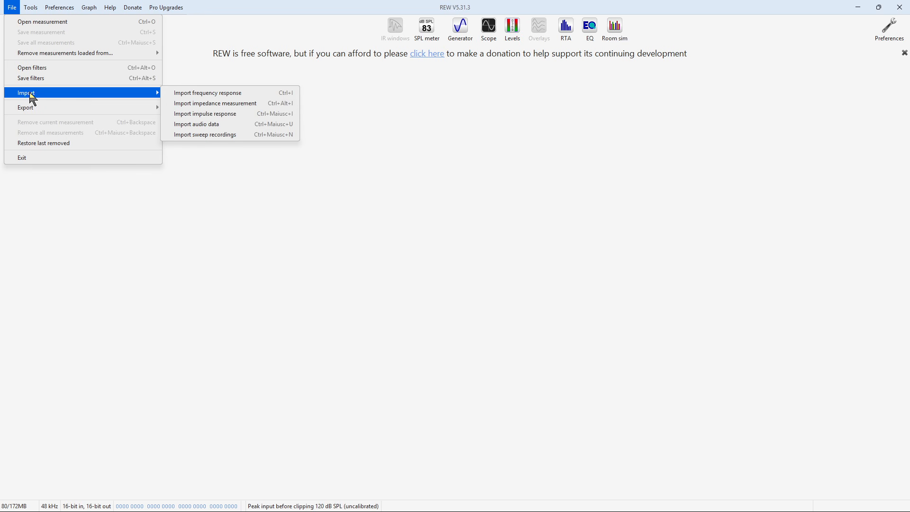
click(189, 94)
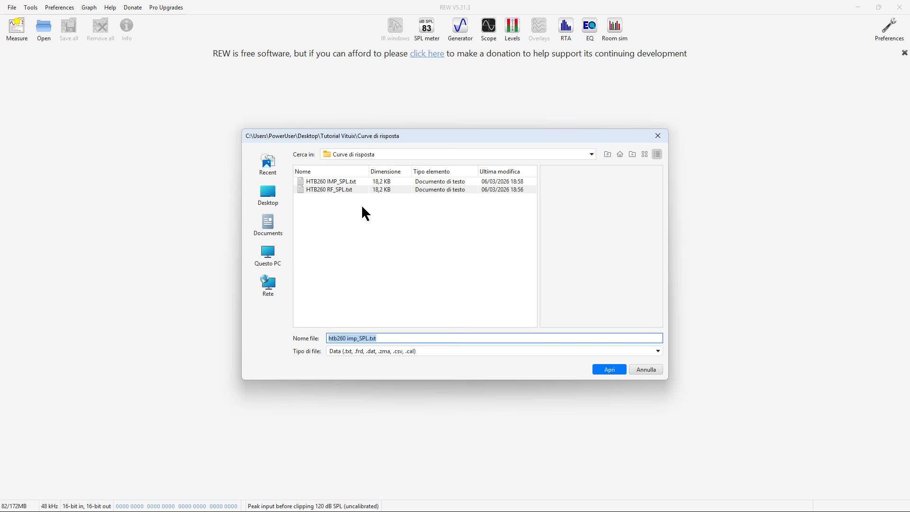
double_click(347, 189)
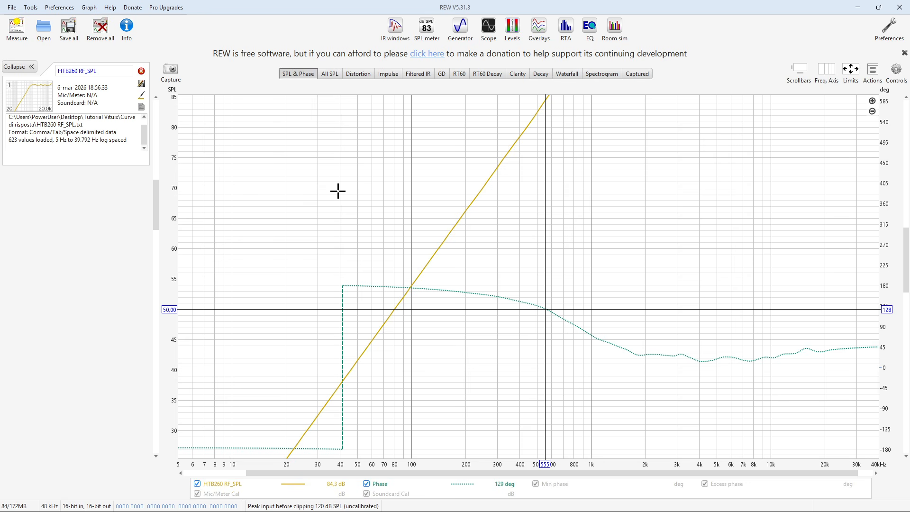
scroll(529, 311, up, 2)
scroll(534, 311, down, 4)
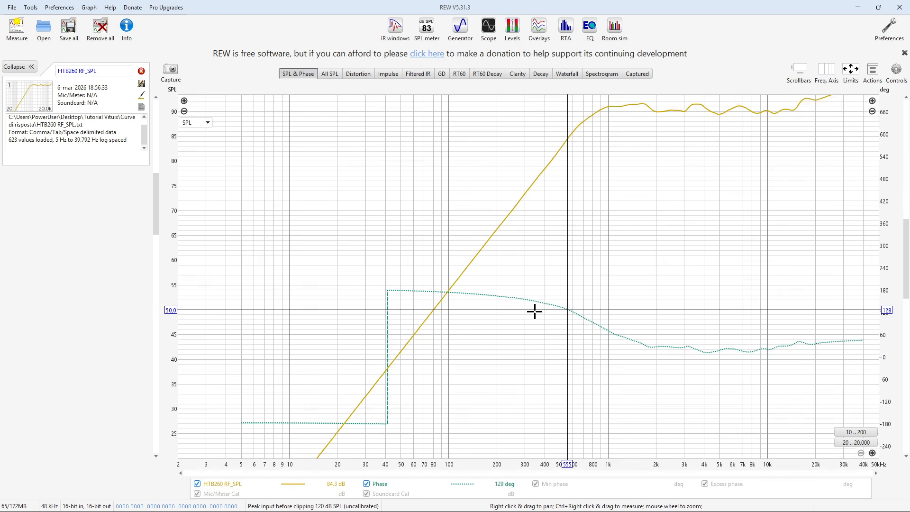
scroll(535, 311, down, 1)
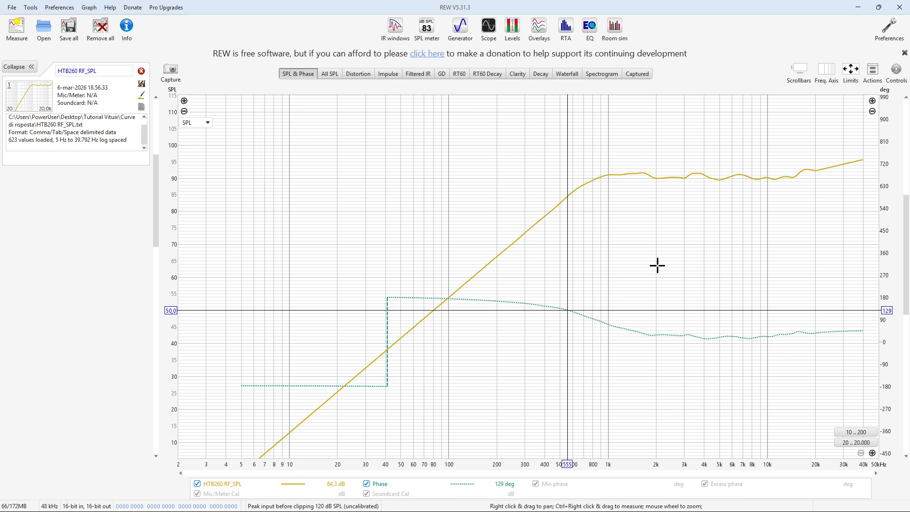
- Apply graph axis limits of 200 to 20000 Hz, 45 to 105 dB SPL and -200 to 600 degrees
click(851, 70)
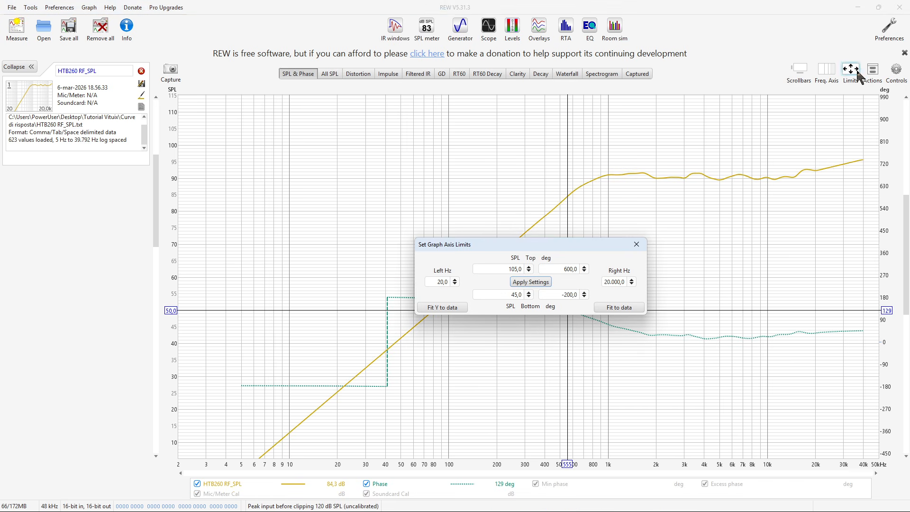
click(443, 282)
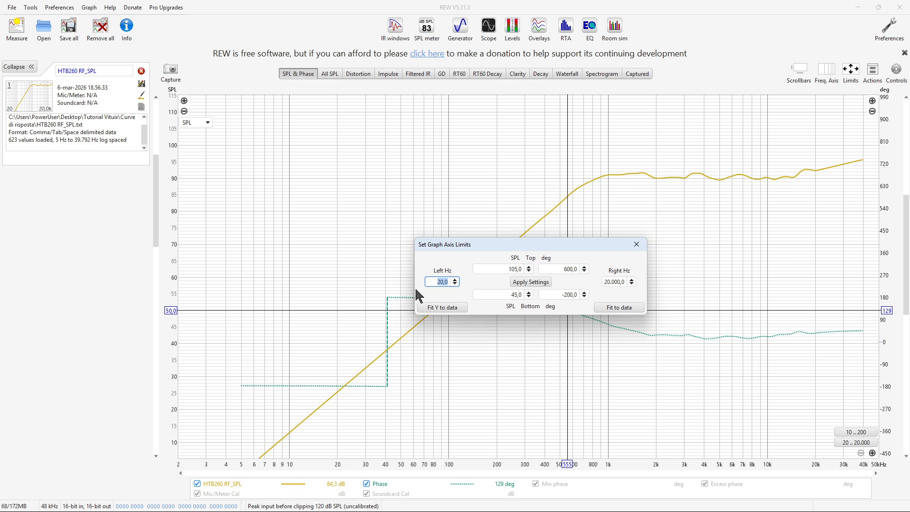
text(200)
key(Return)
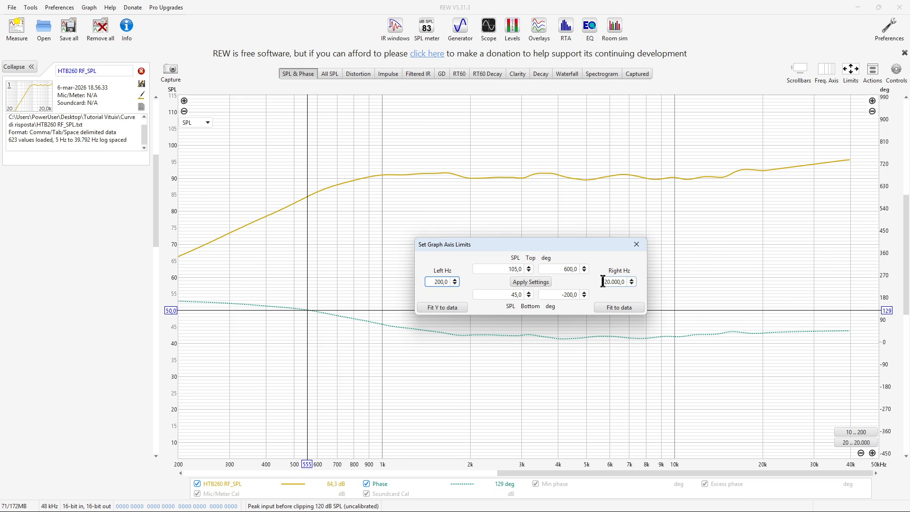
click(531, 282)
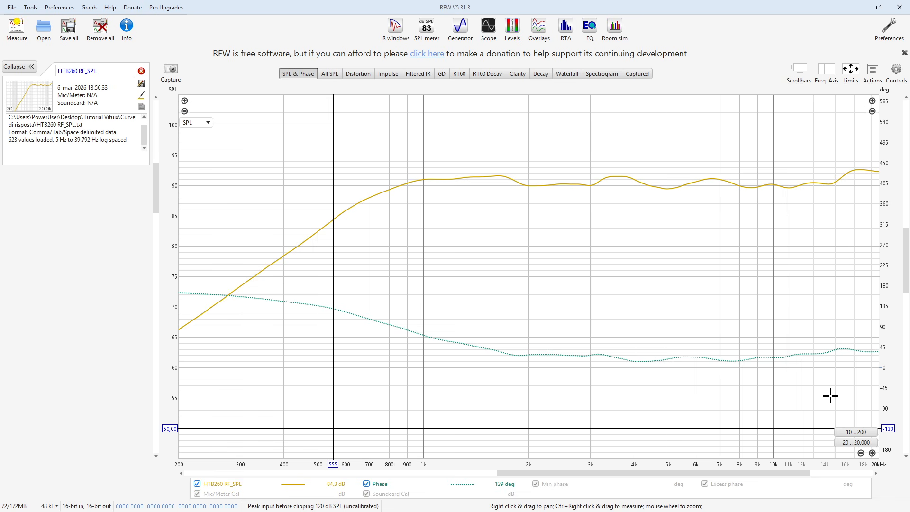
- Switch to the Ciare HTB260 product page in Opera and enlarge its frequency response graph
mouse_move(529, 511)
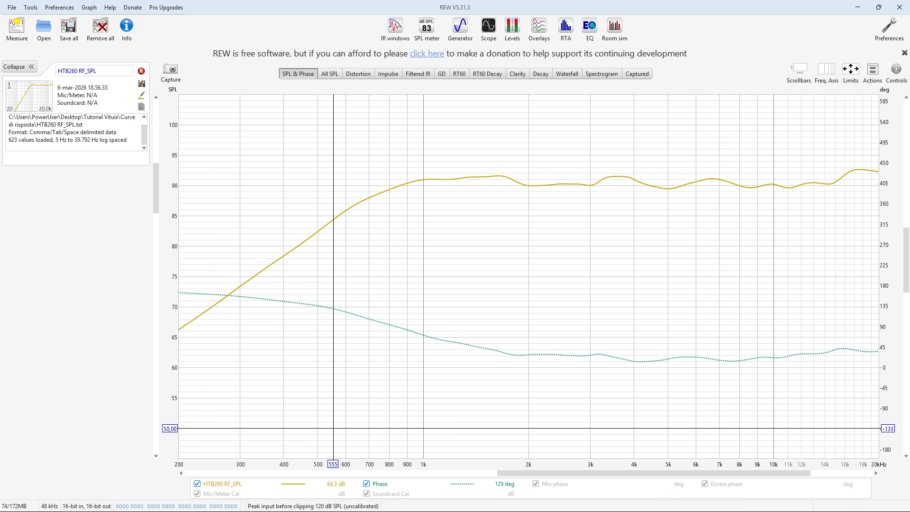
click(582, 500)
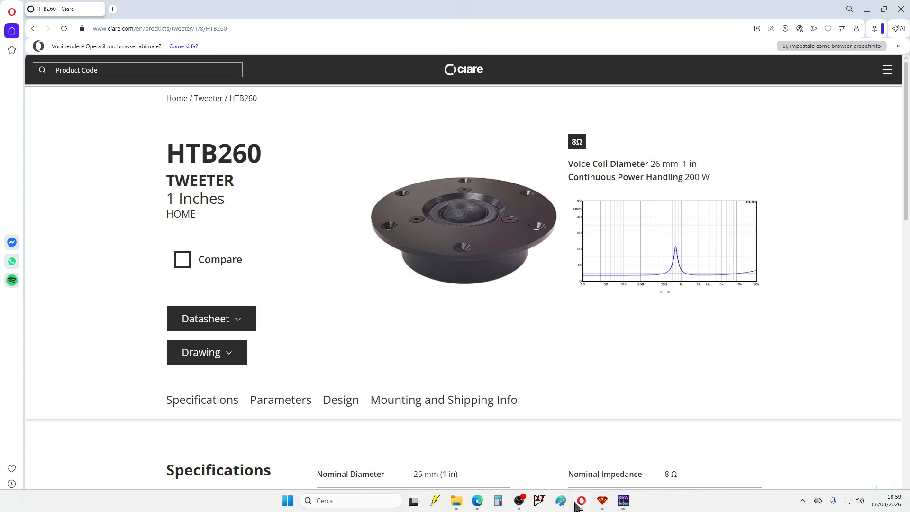
click(662, 293)
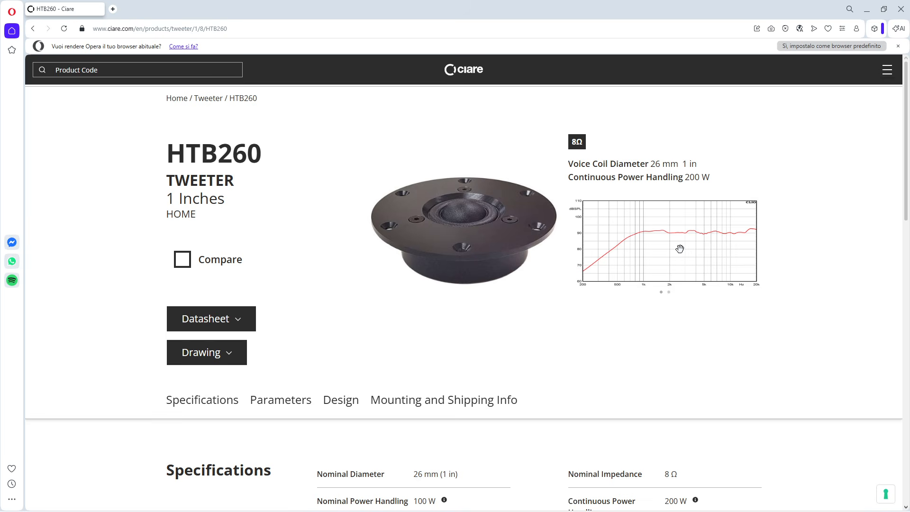
click(679, 248)
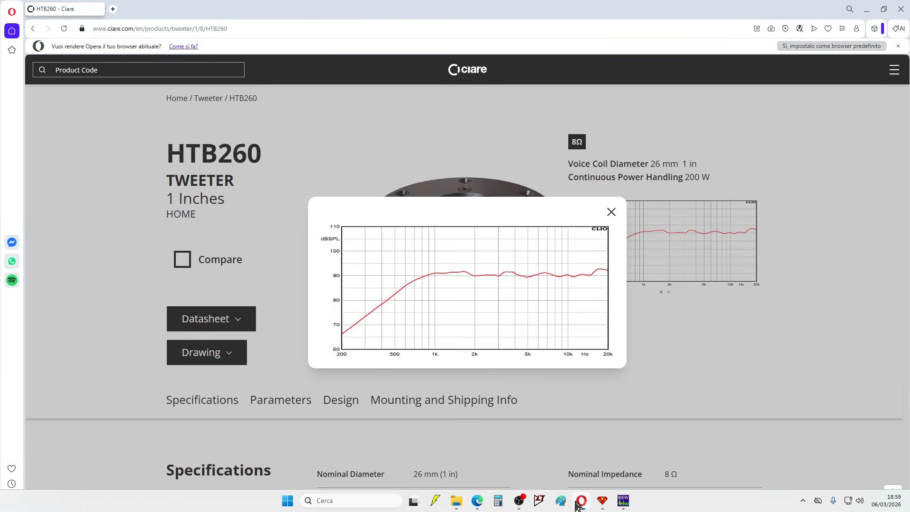
- Alternate between REW and the enlarged Ciare graph to compare the imported SPL curve with the manufacturer's response
click(622, 503)
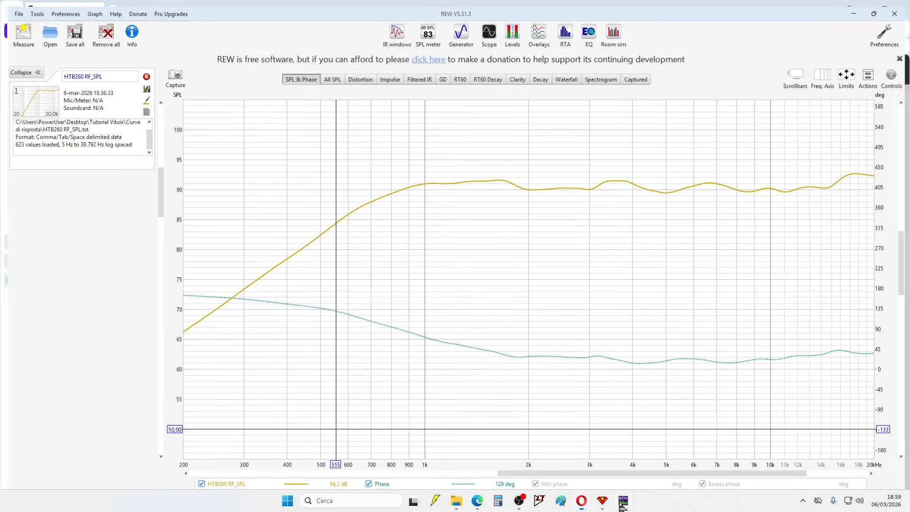
click(622, 502)
click(623, 503)
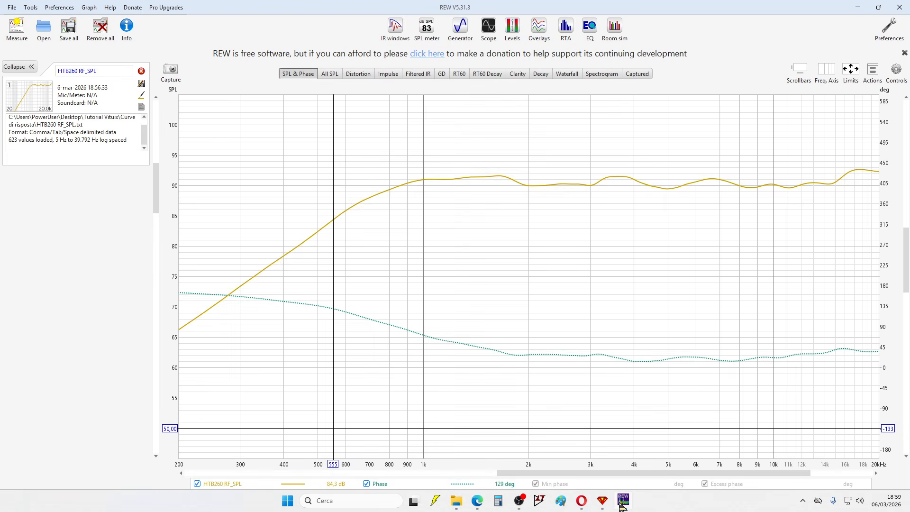
click(622, 502)
click(622, 503)
click(622, 503)
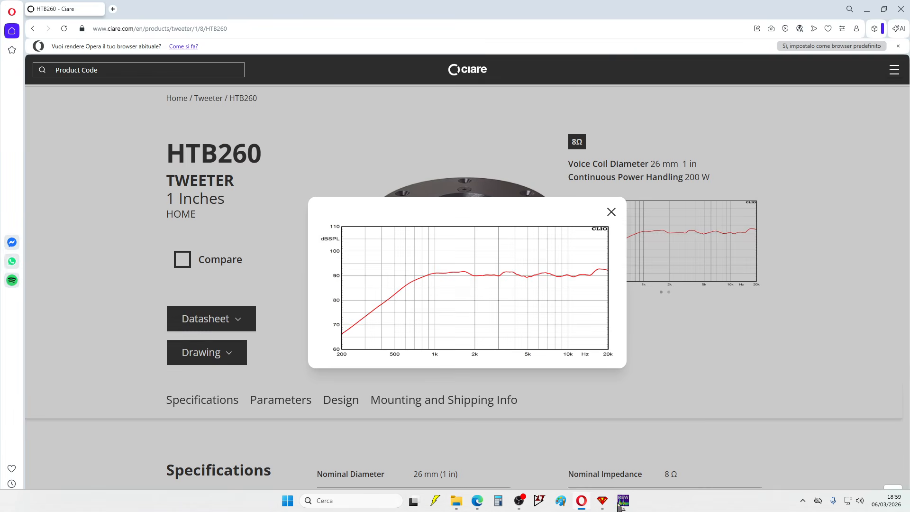
- Close the enlarged response graph, minimize the browser and close the SPL Trace window to return to the VituixCAD crossover project
click(612, 212)
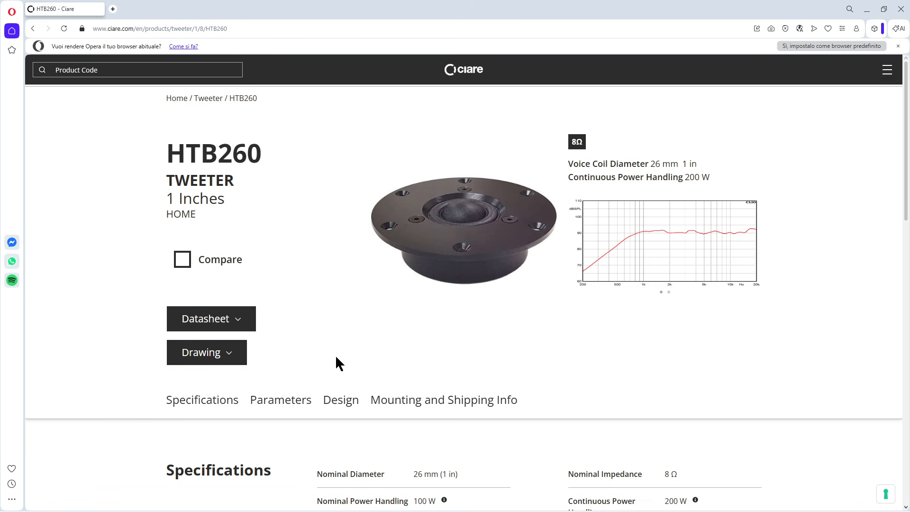
click(867, 10)
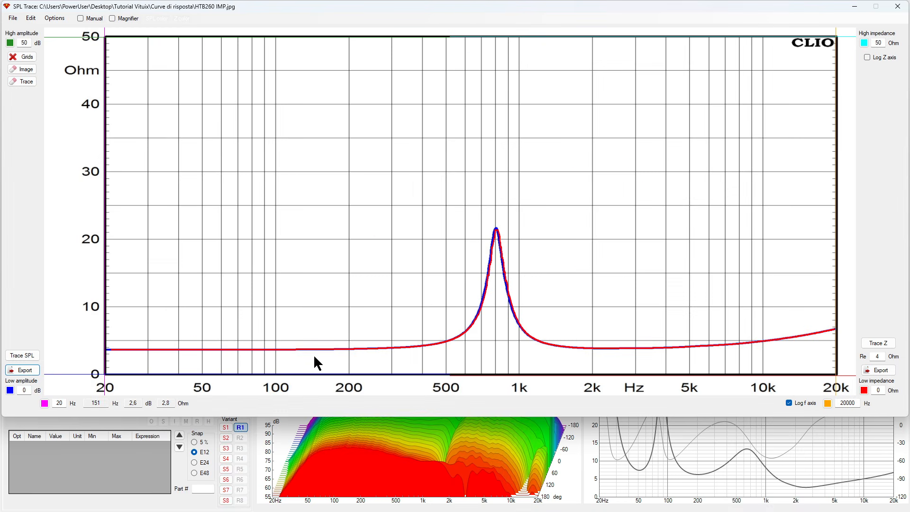
click(895, 8)
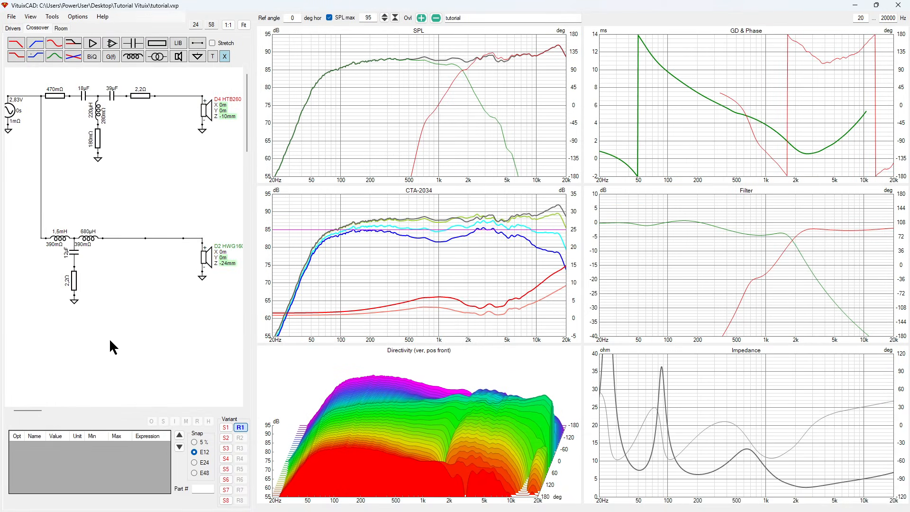